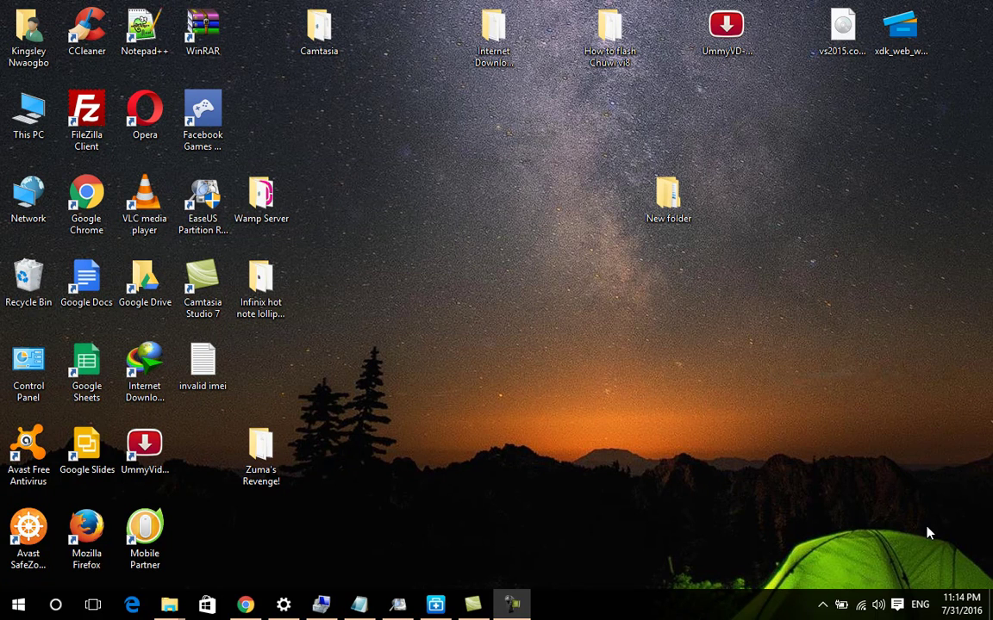
- Look through the SP_Flash_Tool_BY_Vipelshaer, X551-G808-BC-L-20151009 and INFINIX USB VCOM Driver folders inside Infinix hot note lollipop 5.1 update
{"action": "double_click", "coordinate": [269, 291]}
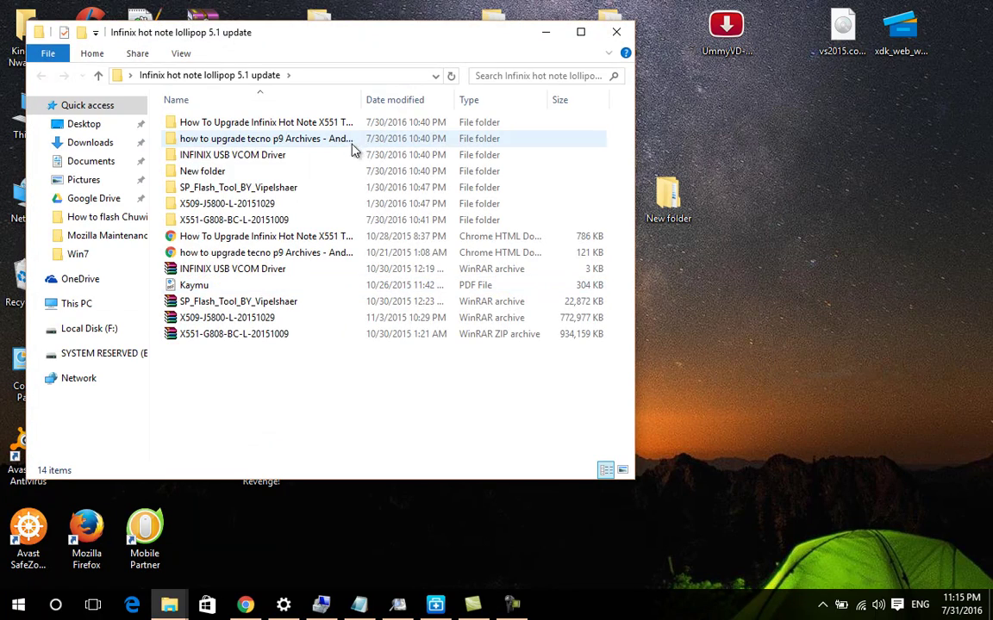
{"action": "double_click", "coordinate": [247, 188]}
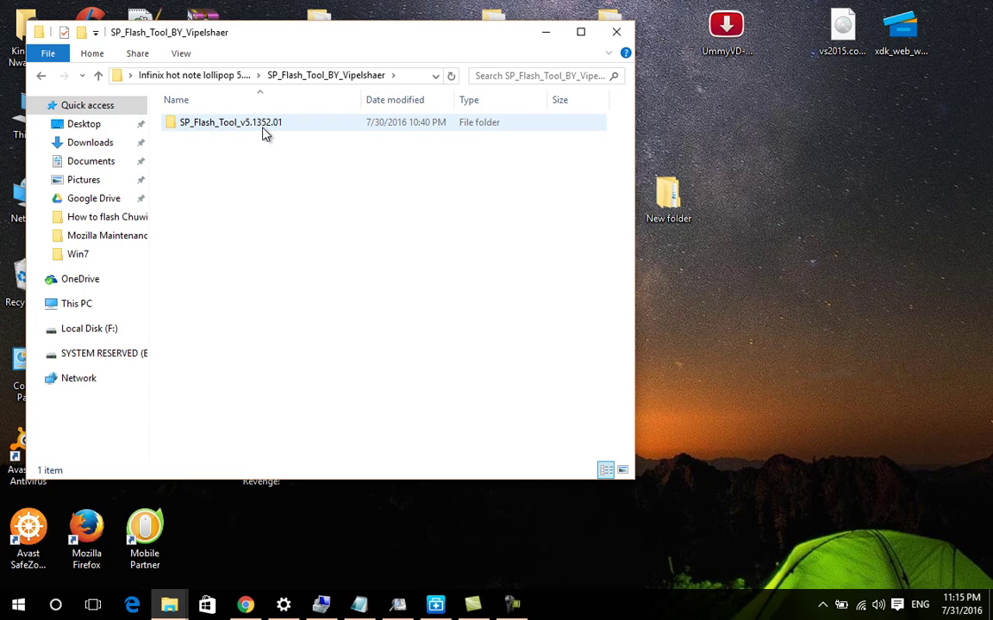
{"action": "left_click", "coordinate": [99, 76]}
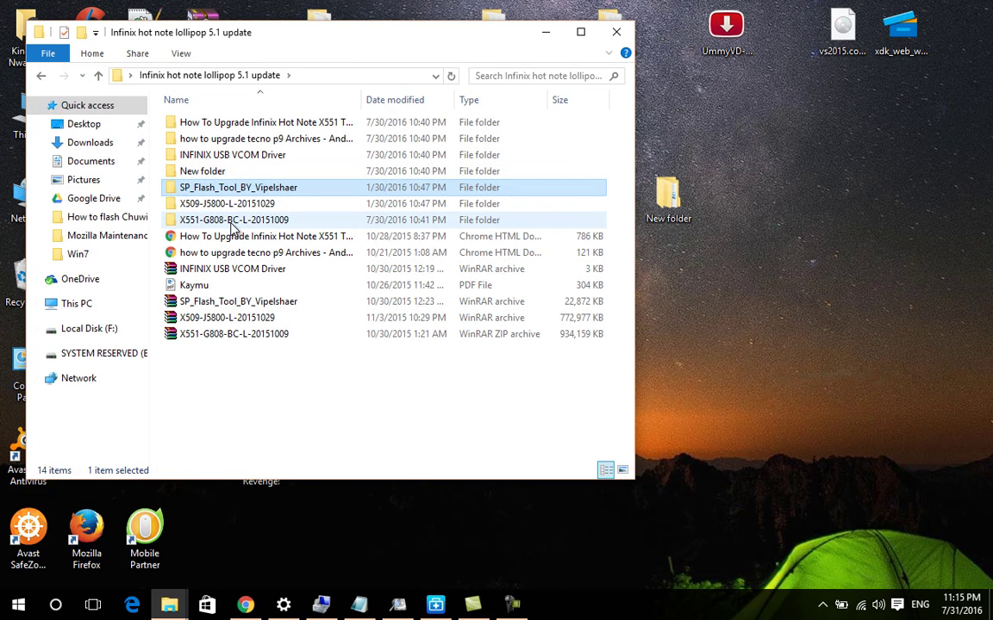
{"action": "left_click", "coordinate": [245, 222]}
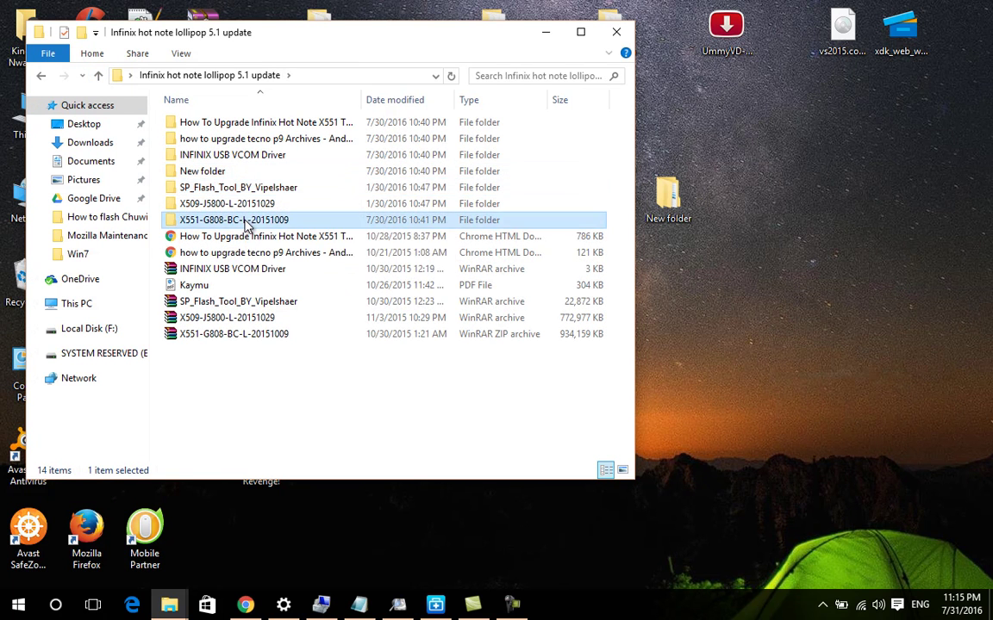
{"action": "double_click", "coordinate": [246, 222]}
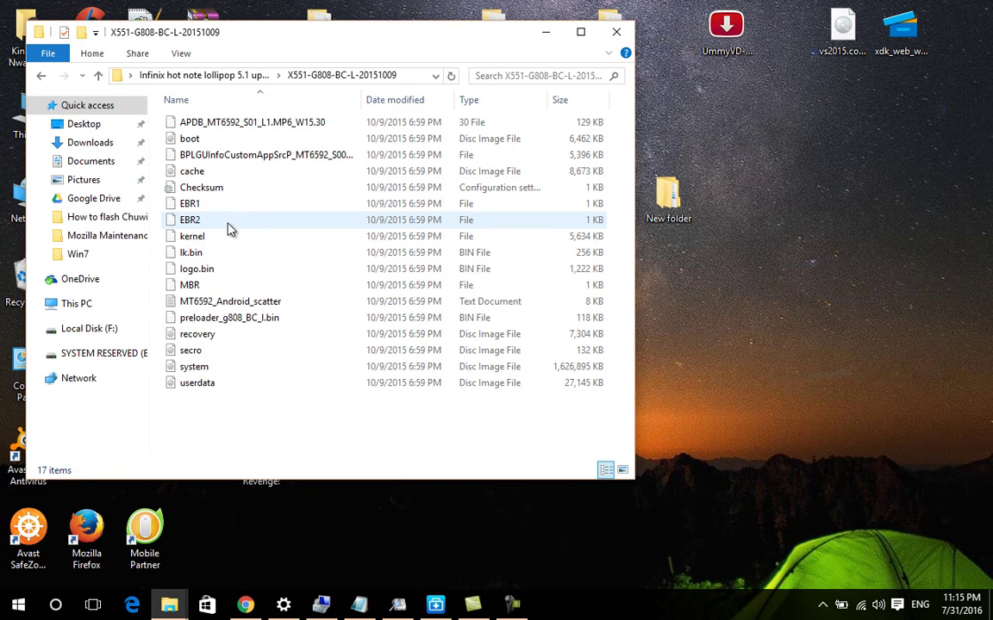
{"action": "left_click", "coordinate": [99, 77]}
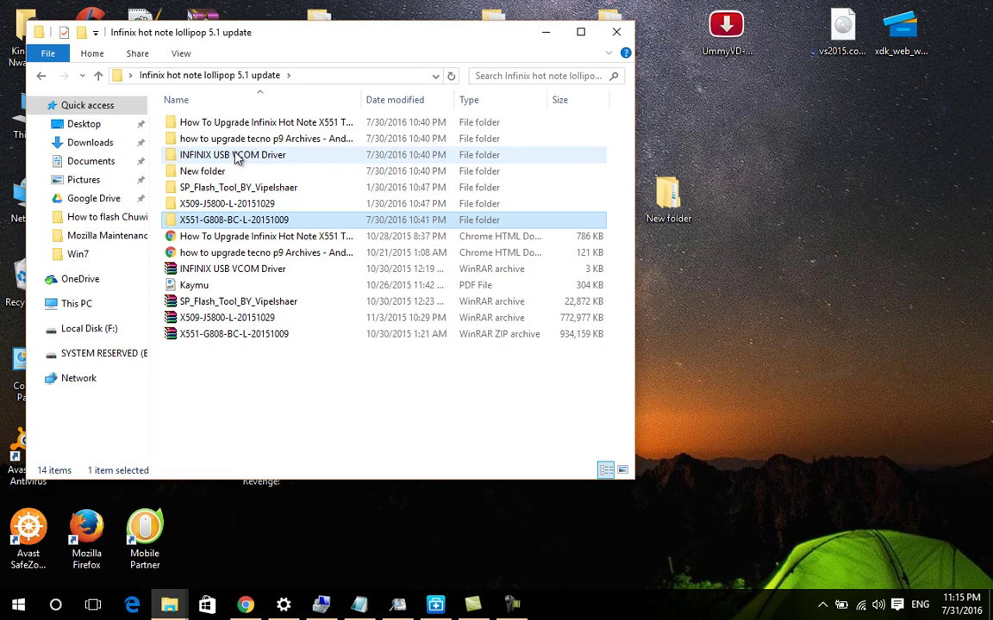
{"action": "double_click", "coordinate": [235, 156]}
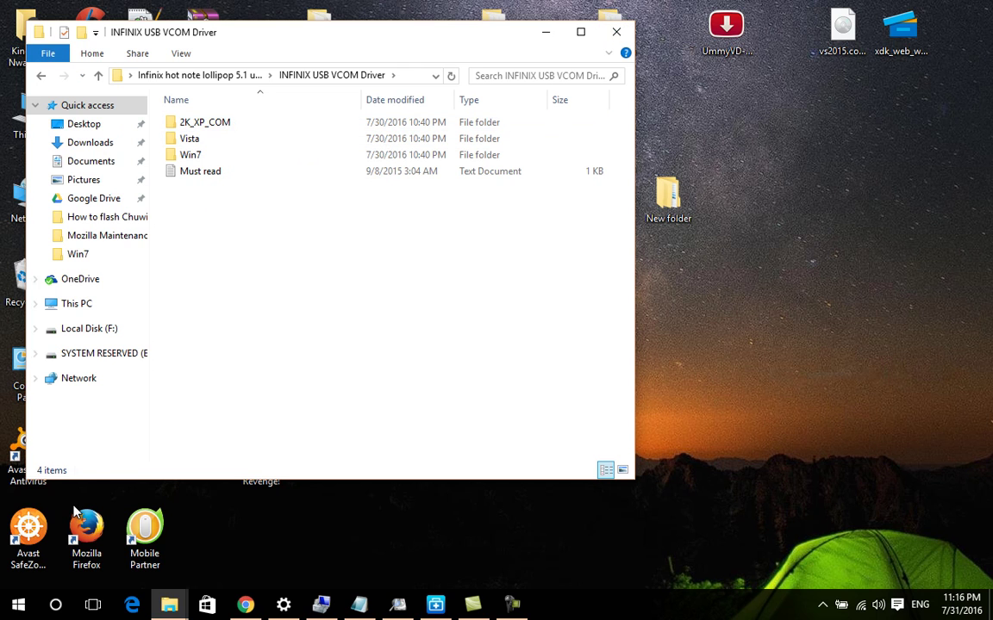
- View the Advanced start-up restart option in the Recovery section of the Windows update and security settings, and minimize the settings window
{"action": "left_click", "coordinate": [18, 605]}
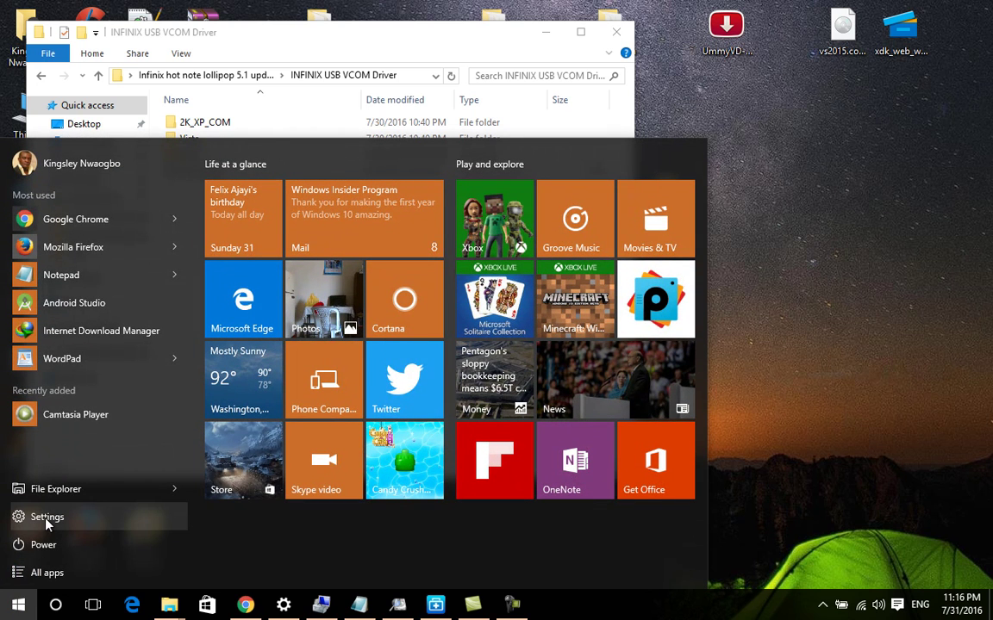
{"action": "left_click", "coordinate": [47, 517]}
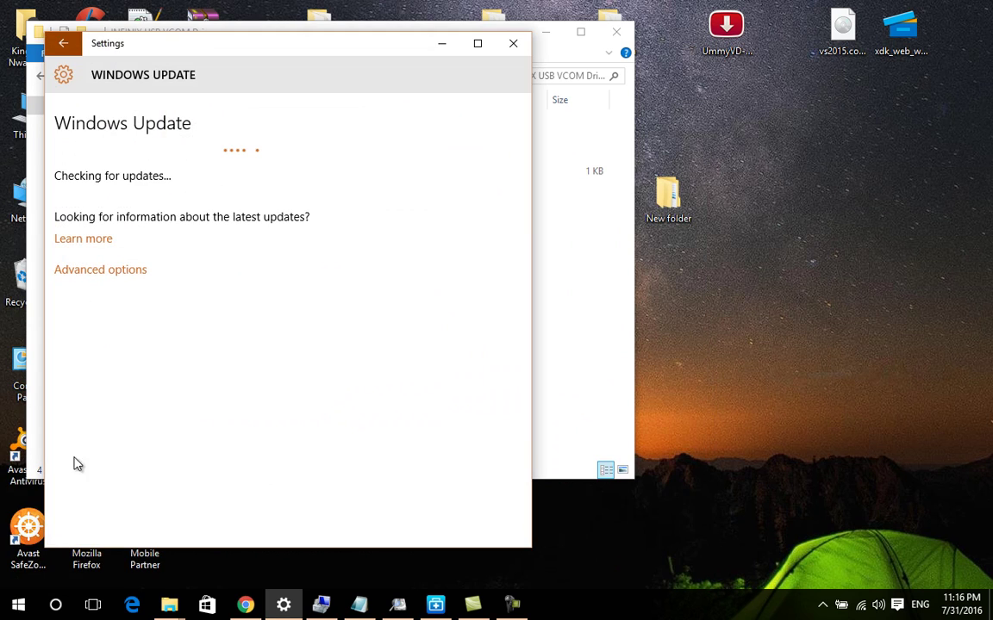
{"action": "left_click", "coordinate": [477, 43]}
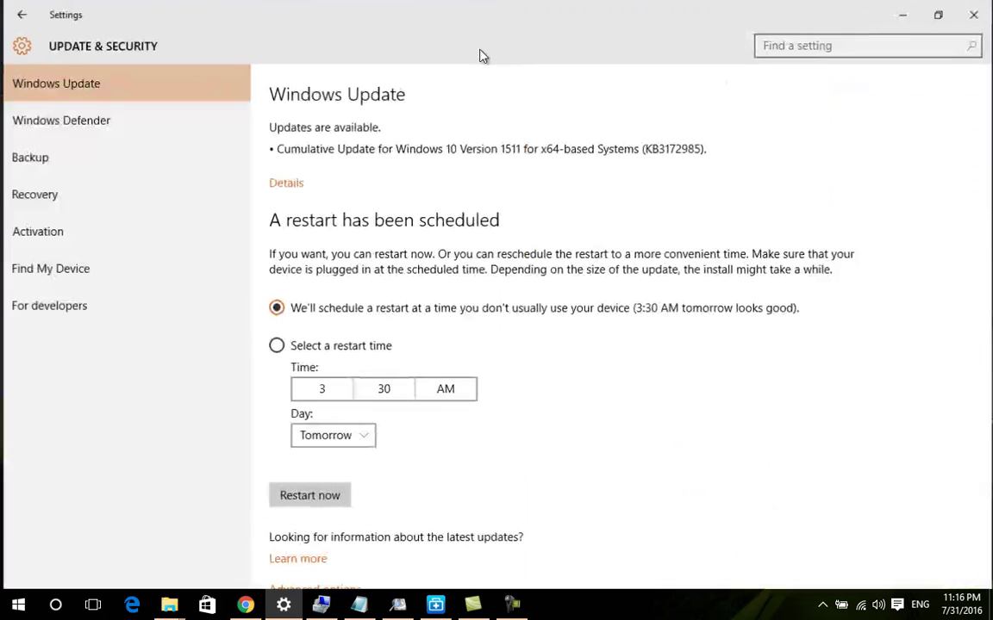
{"action": "left_click", "coordinate": [18, 12]}
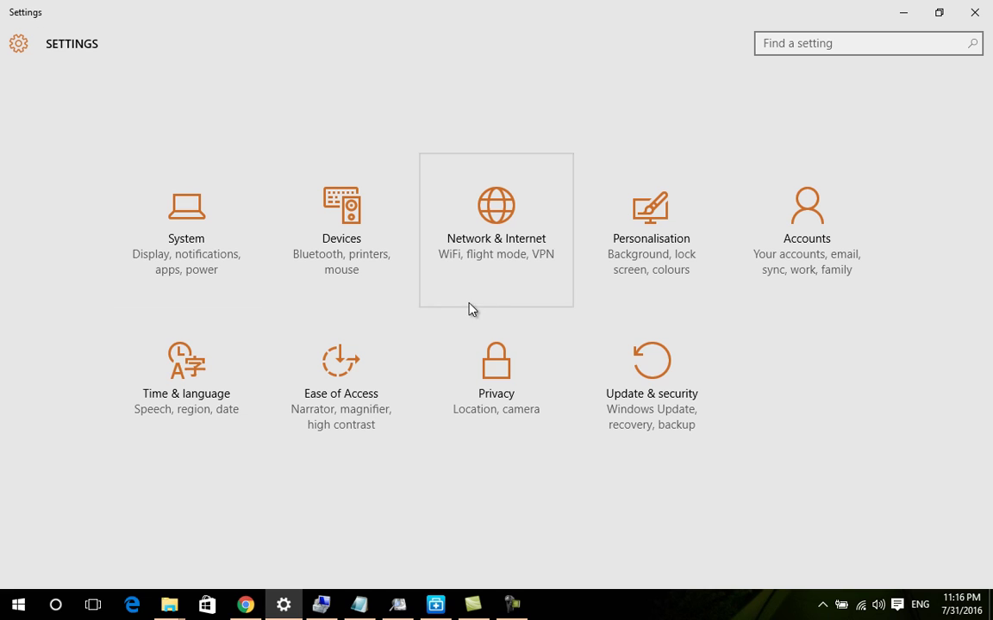
{"action": "left_click", "coordinate": [661, 415]}
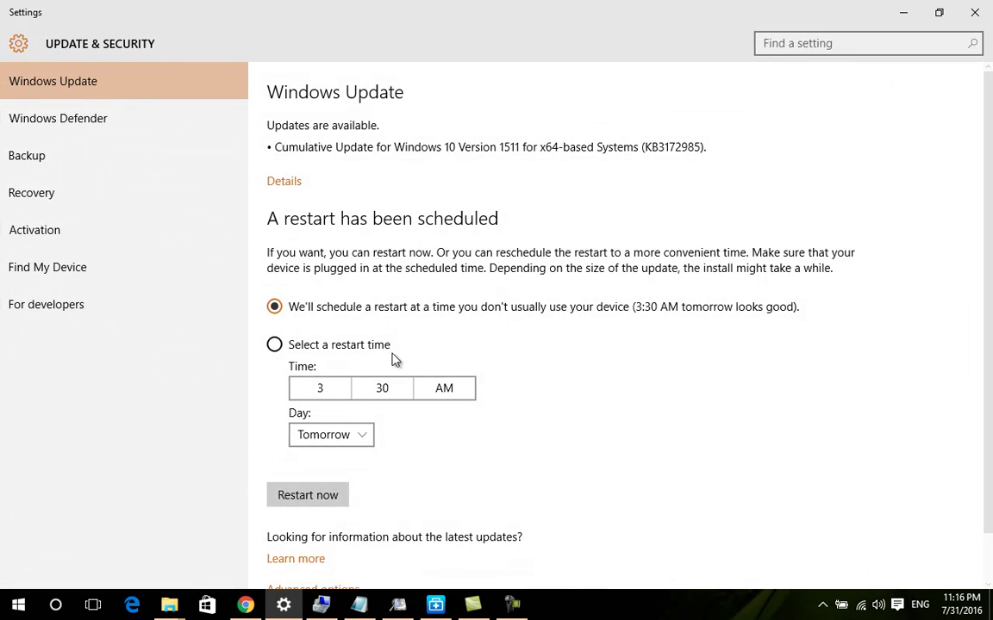
{"action": "left_click", "coordinate": [57, 203]}
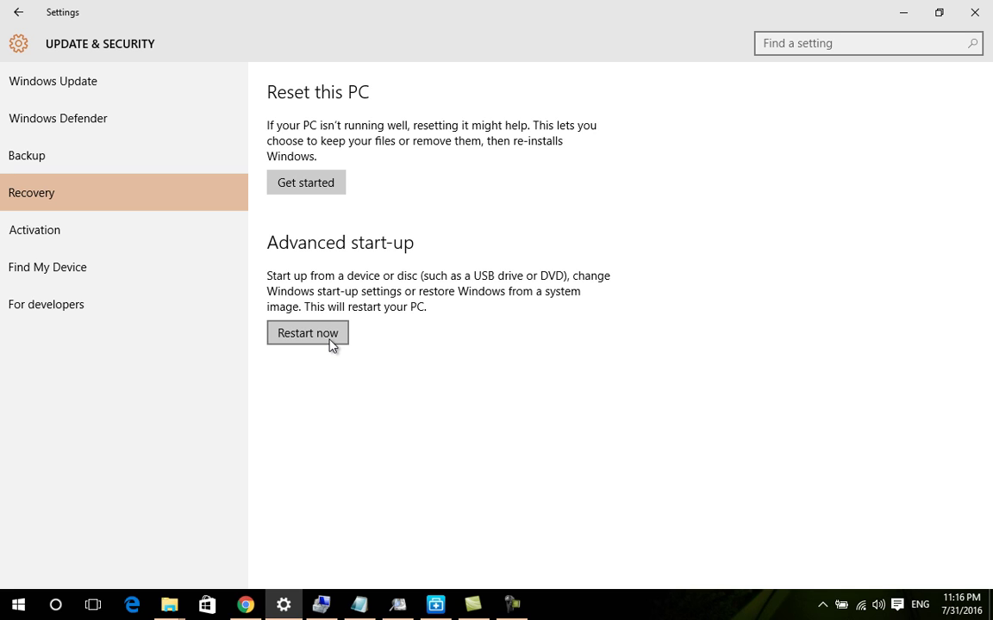
{"action": "left_click", "coordinate": [904, 12]}
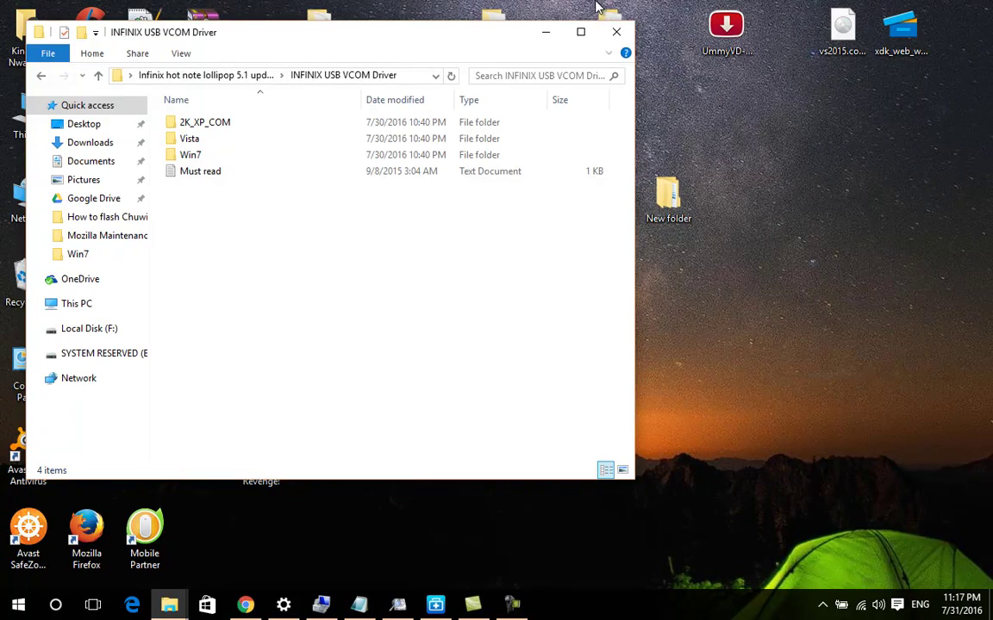
- Clear the folder window from the desktop and open Device Manager through the properties of This PC
{"action": "left_click", "coordinate": [548, 32]}
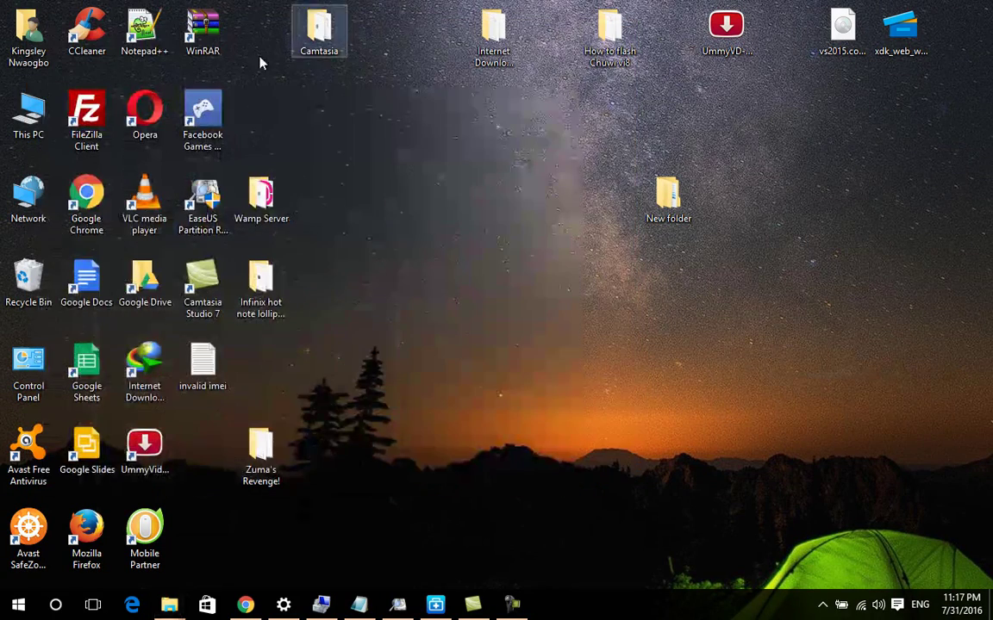
{"action": "right_click", "coordinate": [30, 108]}
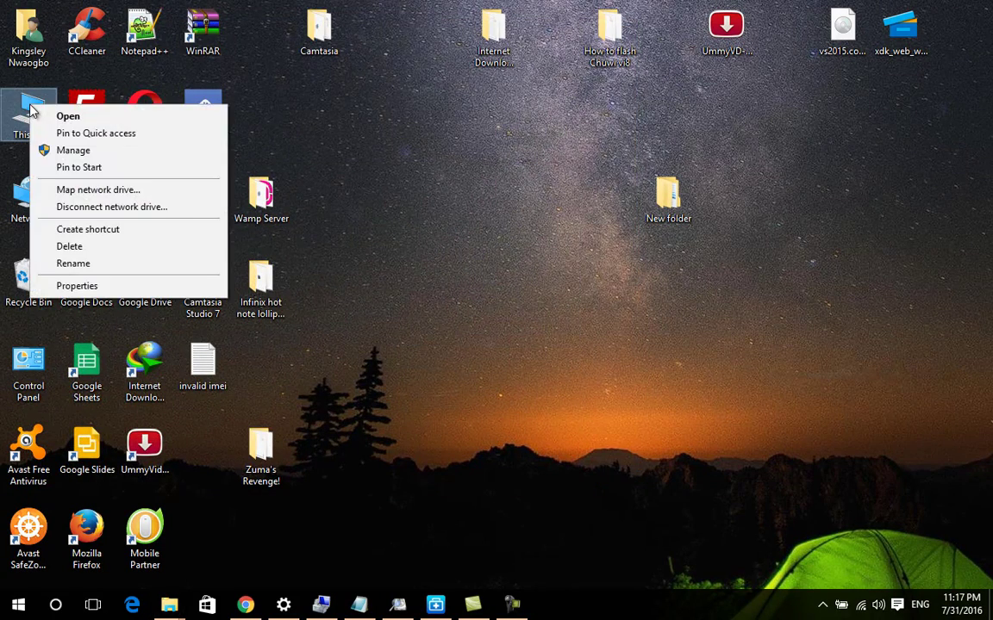
{"action": "left_click", "coordinate": [93, 287]}
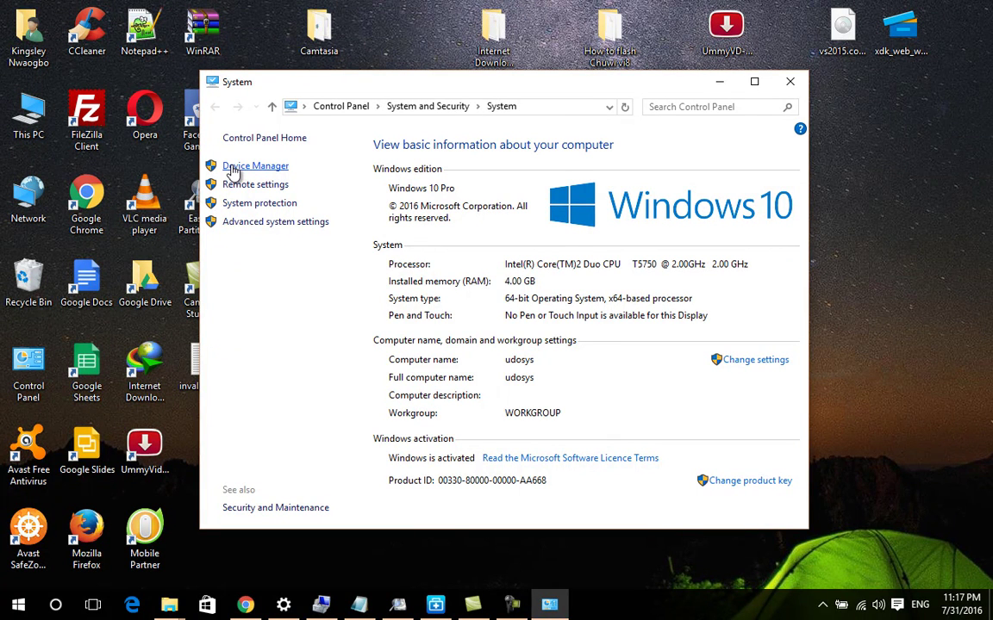
{"action": "left_click", "coordinate": [233, 167]}
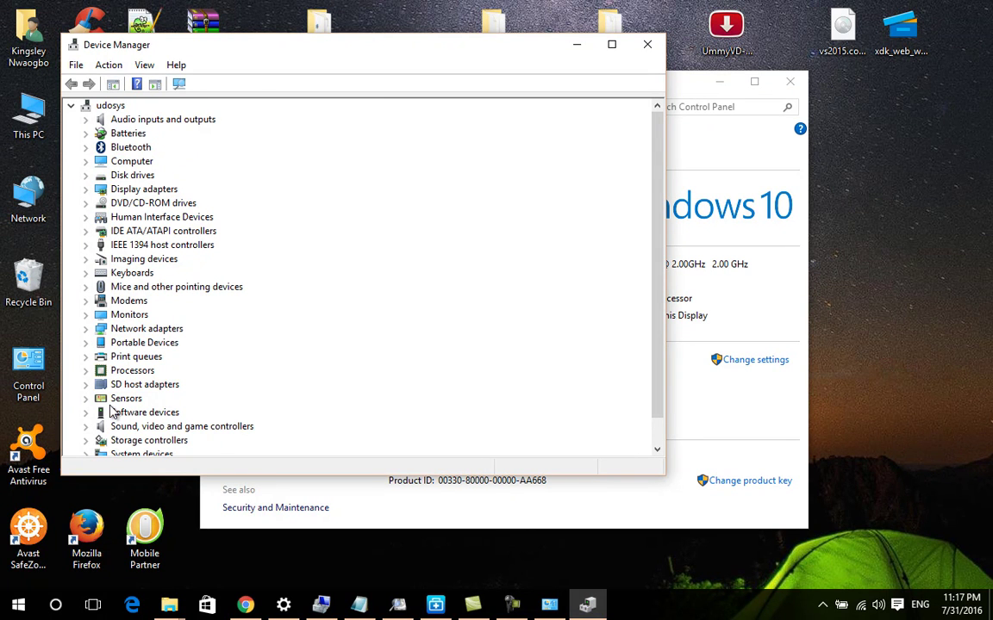
- Start adding legacy hardware to the computer, choosing manual selection from a list, Show All Devices, and installation from disk
{"action": "left_click", "coordinate": [110, 107]}
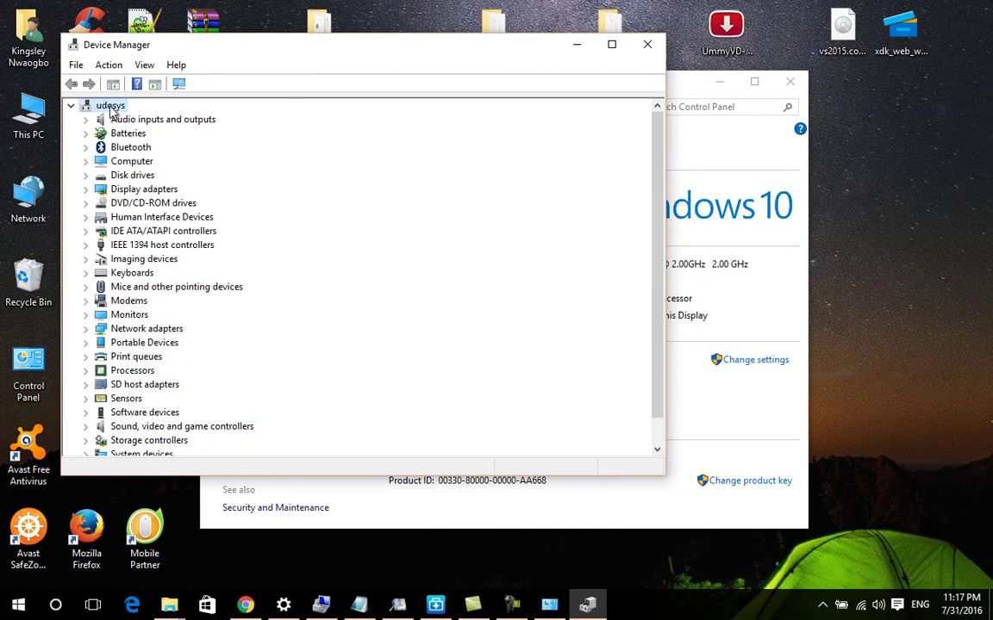
{"action": "right_click", "coordinate": [110, 107]}
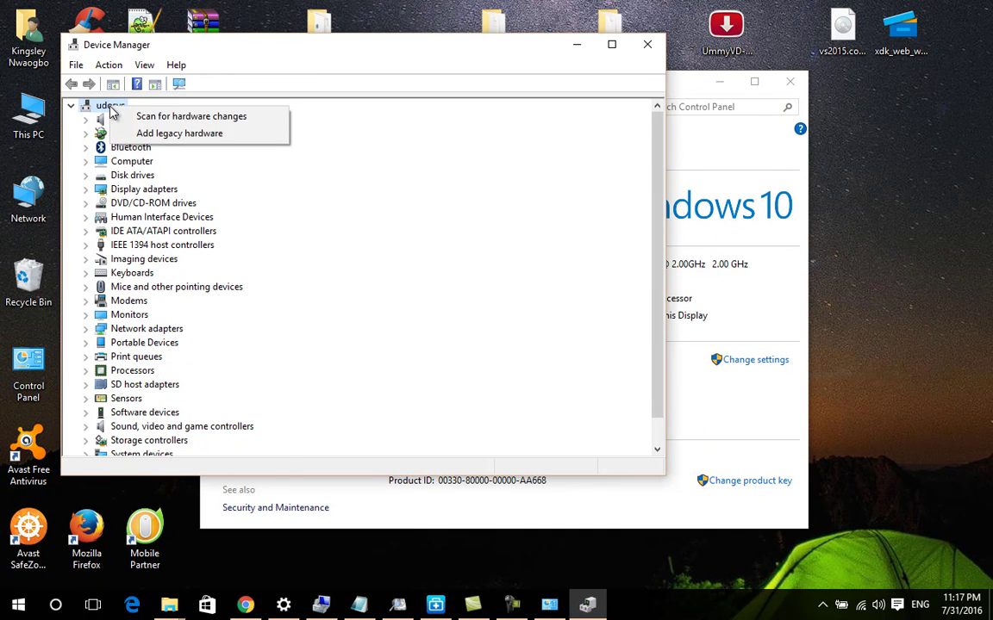
{"action": "left_click", "coordinate": [157, 135]}
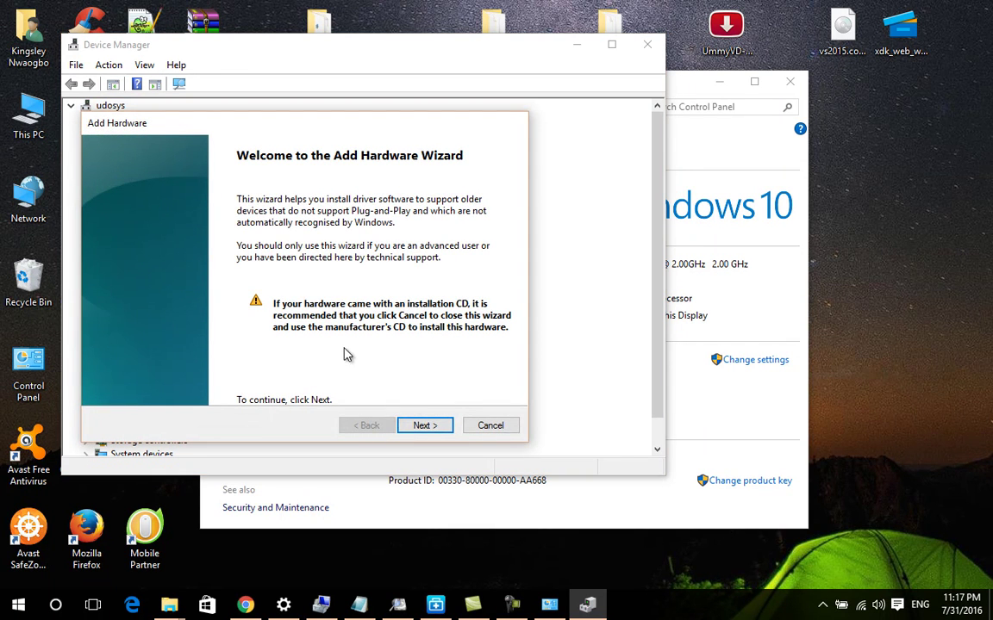
{"action": "left_click", "coordinate": [435, 432]}
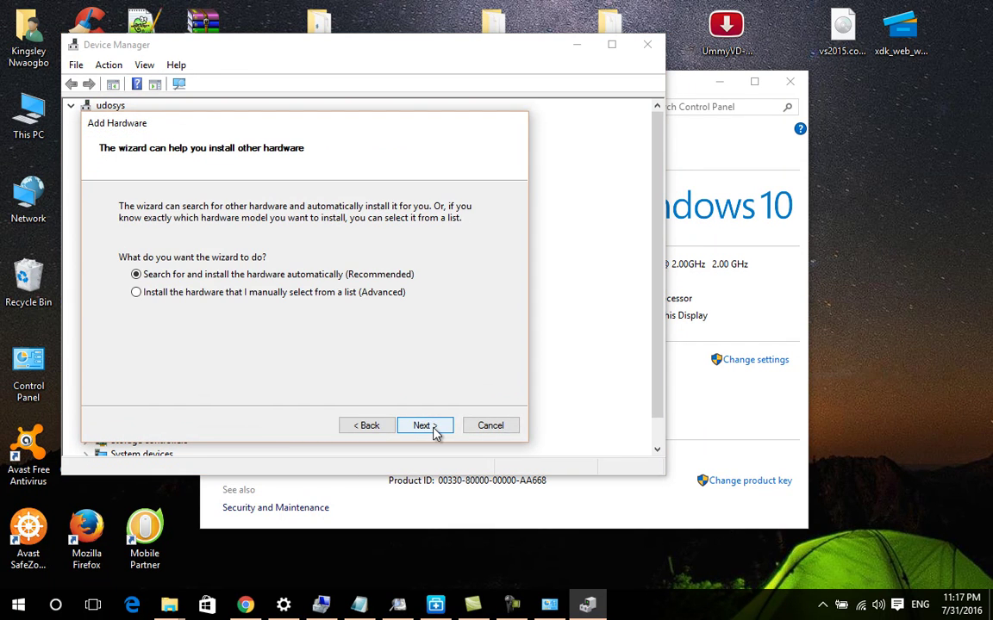
{"action": "left_click", "coordinate": [331, 293]}
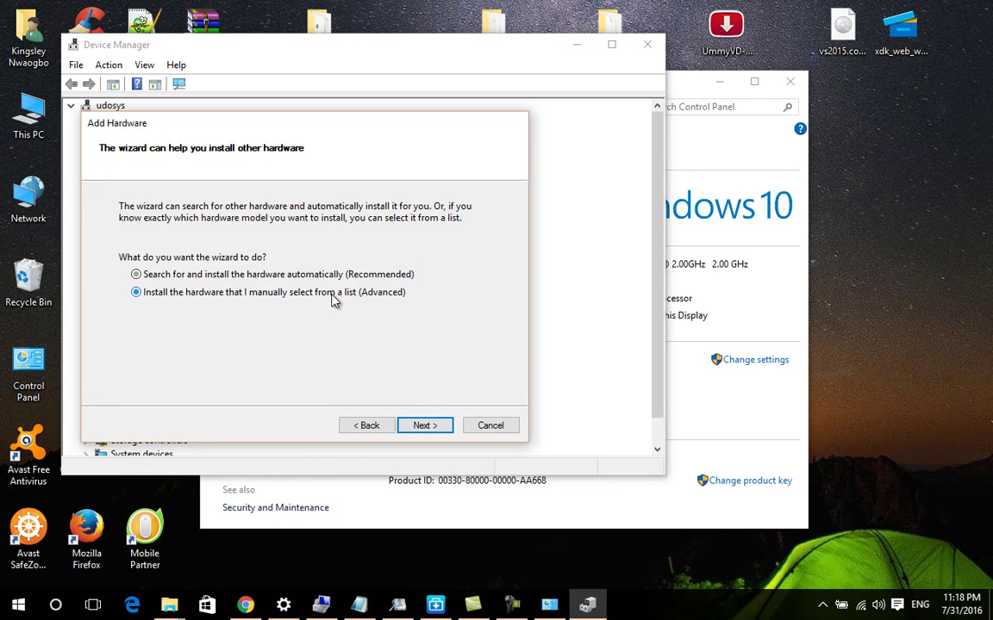
{"action": "left_click", "coordinate": [415, 429]}
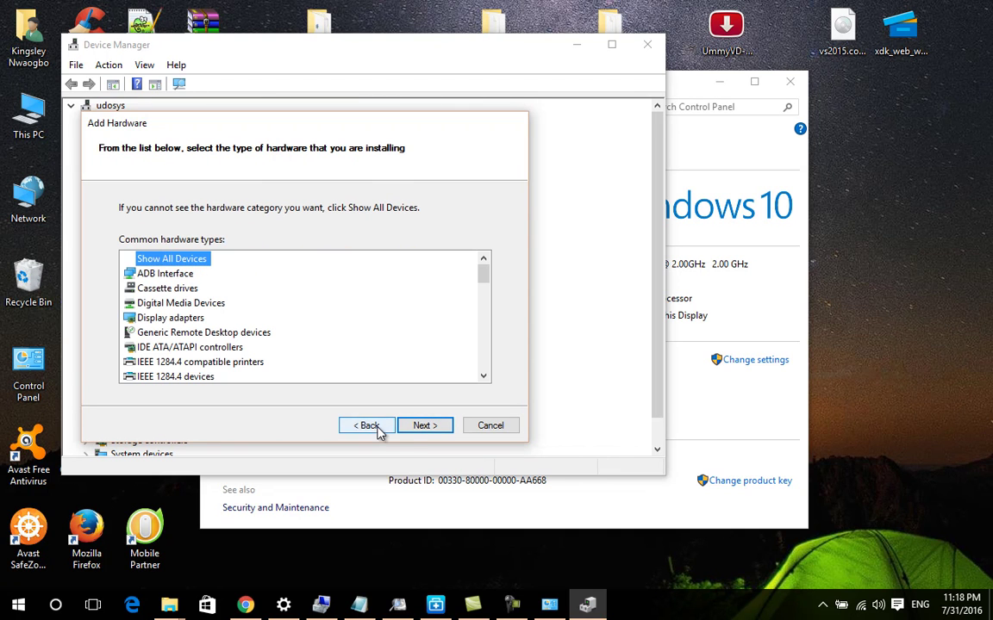
{"action": "left_click", "coordinate": [413, 427]}
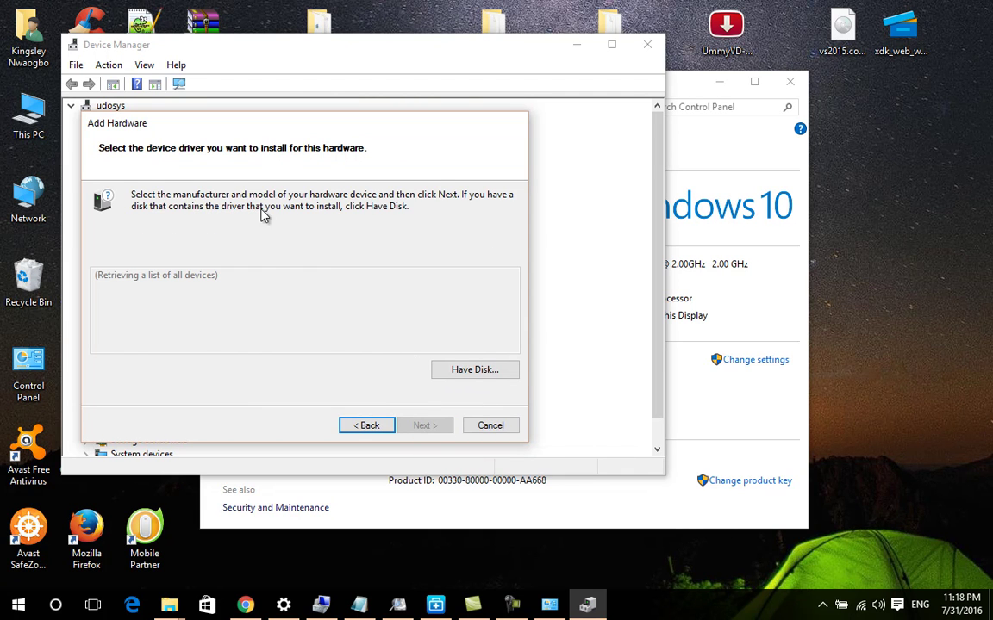
{"action": "left_click", "coordinate": [479, 370]}
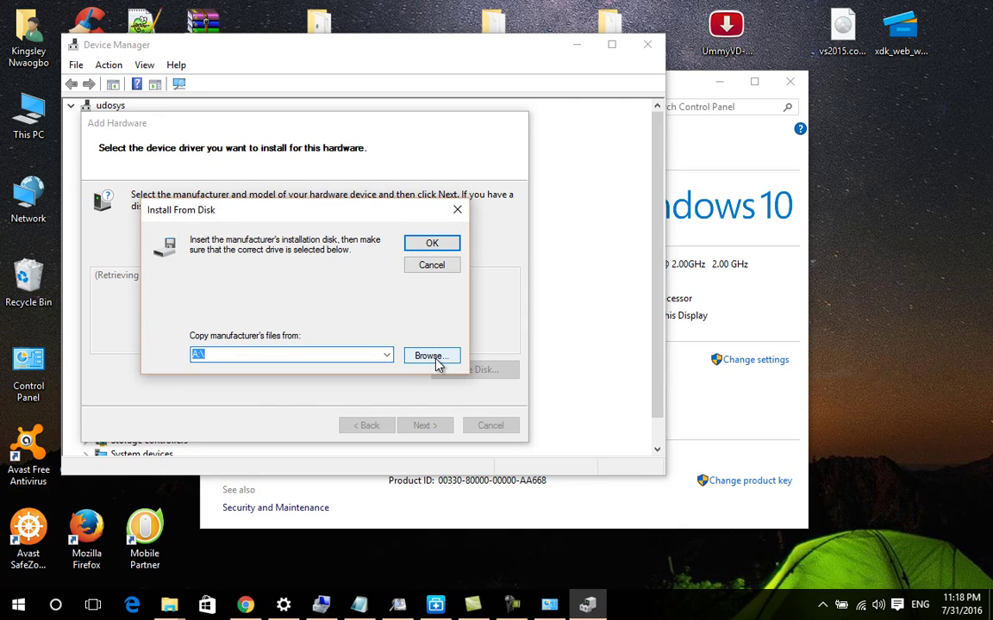
- Try to load the usb2ser_Win764 driver file from the Win7 folder inside INFINIX USB VCOM Driver
{"action": "left_click", "coordinate": [436, 363]}
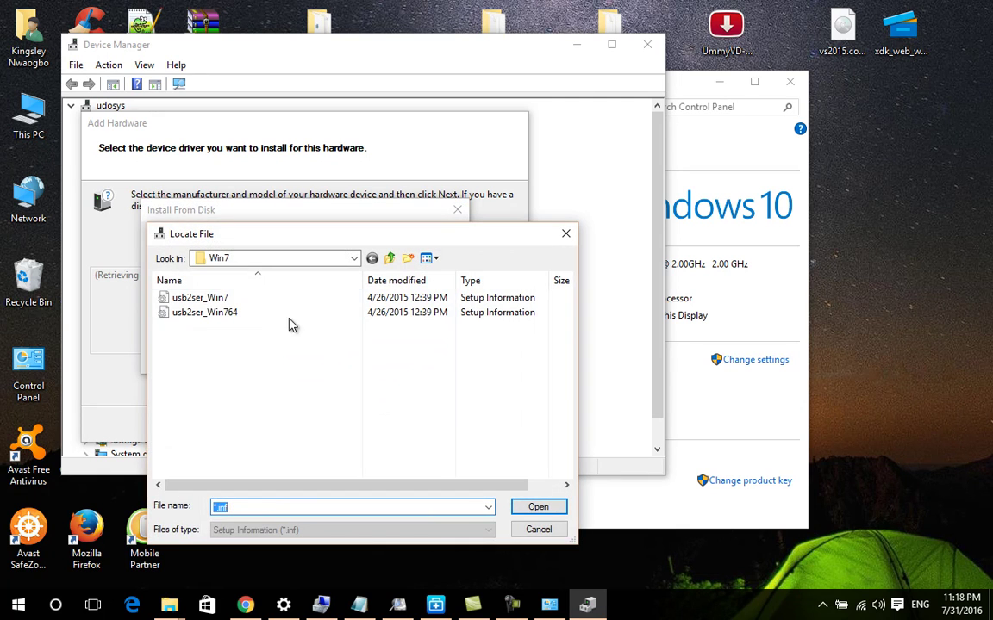
{"action": "left_click", "coordinate": [355, 259]}
{"action": "left_click", "coordinate": [354, 259]}
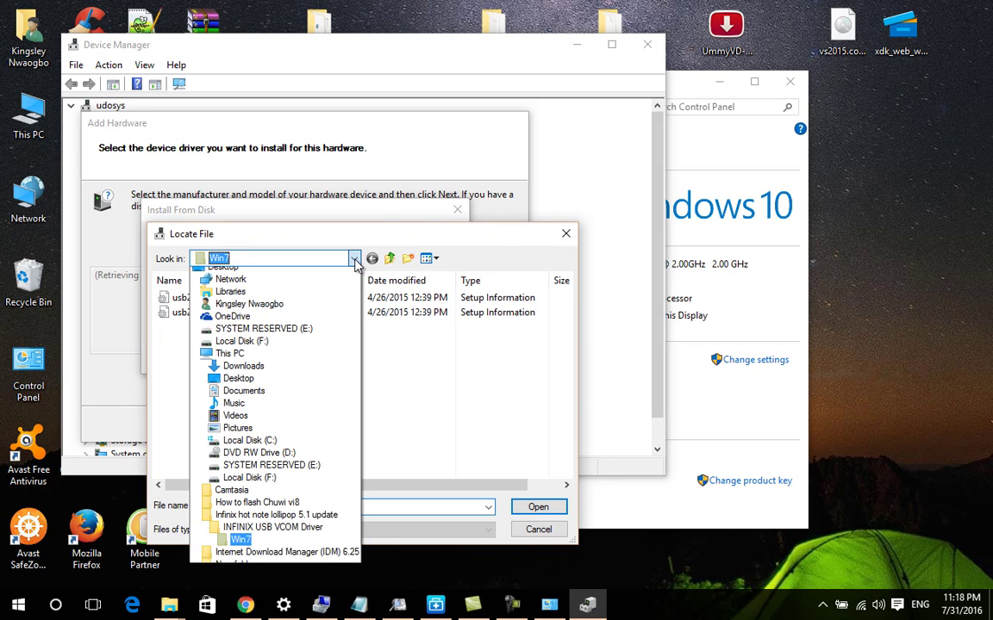
{"action": "left_click", "coordinate": [261, 536]}
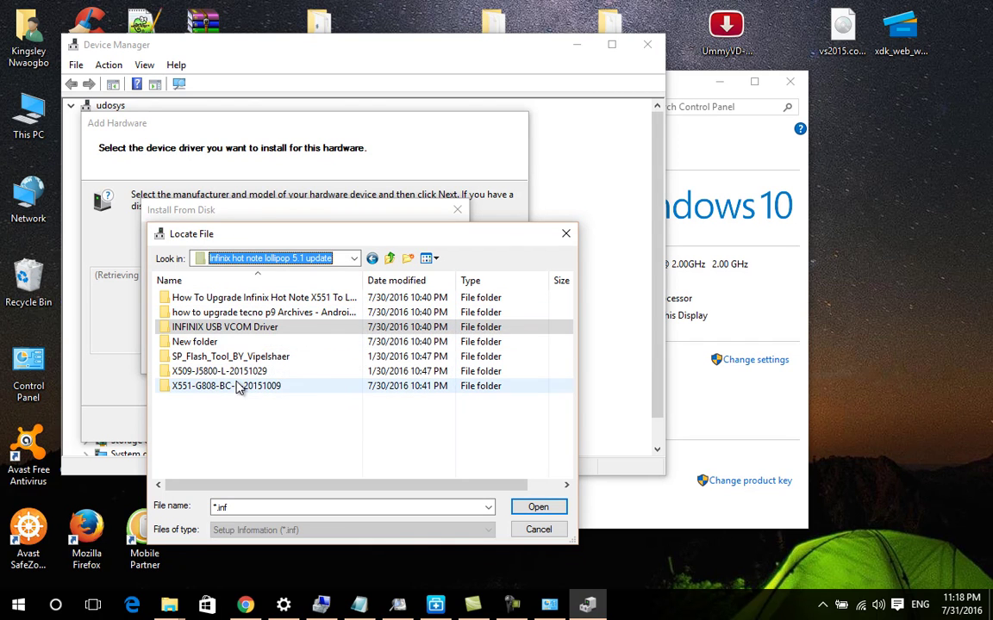
{"action": "double_click", "coordinate": [232, 333]}
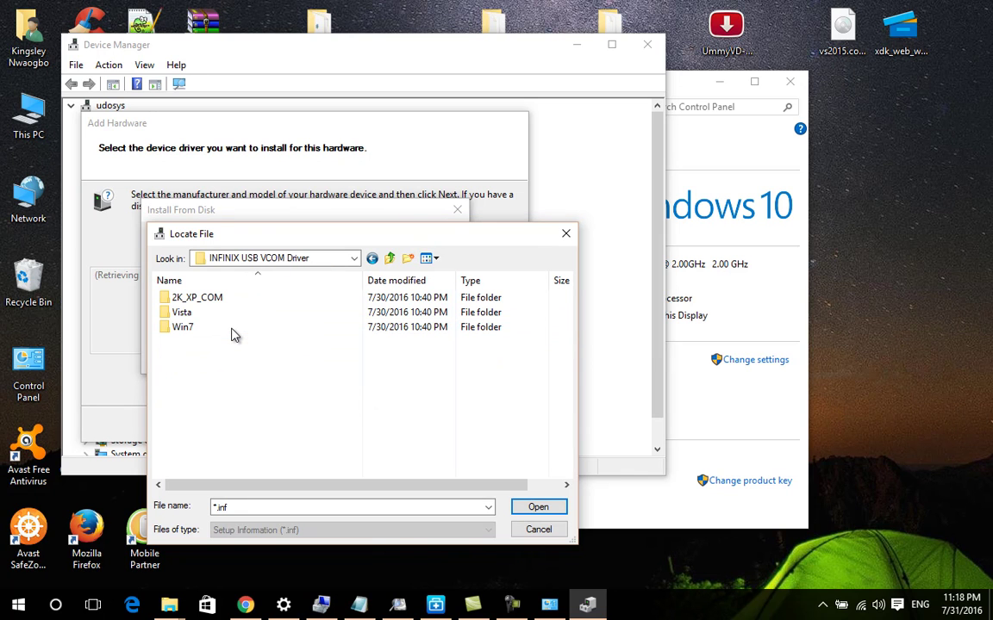
{"action": "double_click", "coordinate": [182, 328]}
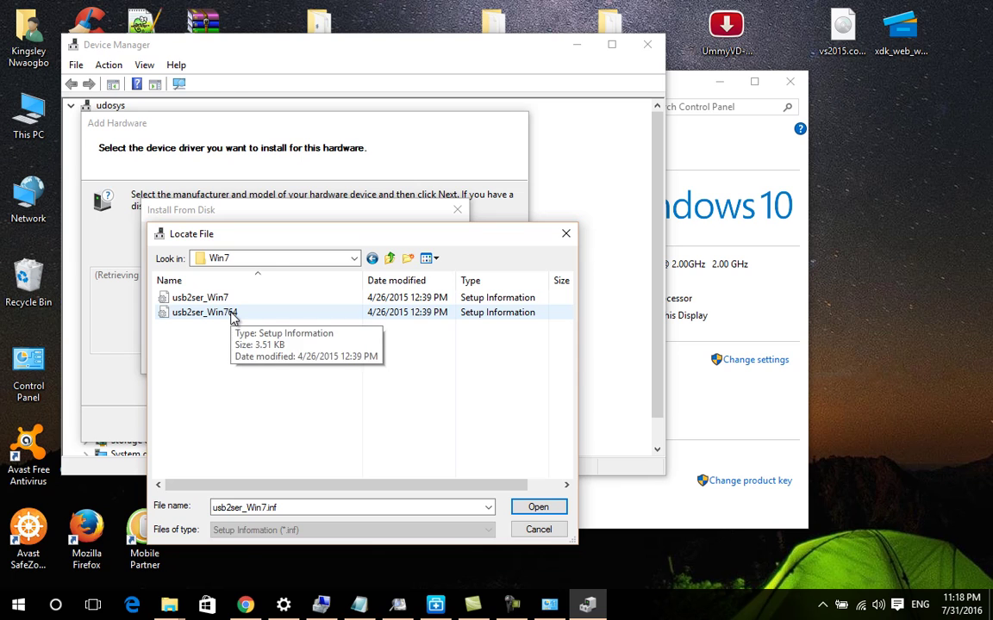
{"action": "left_click", "coordinate": [233, 318]}
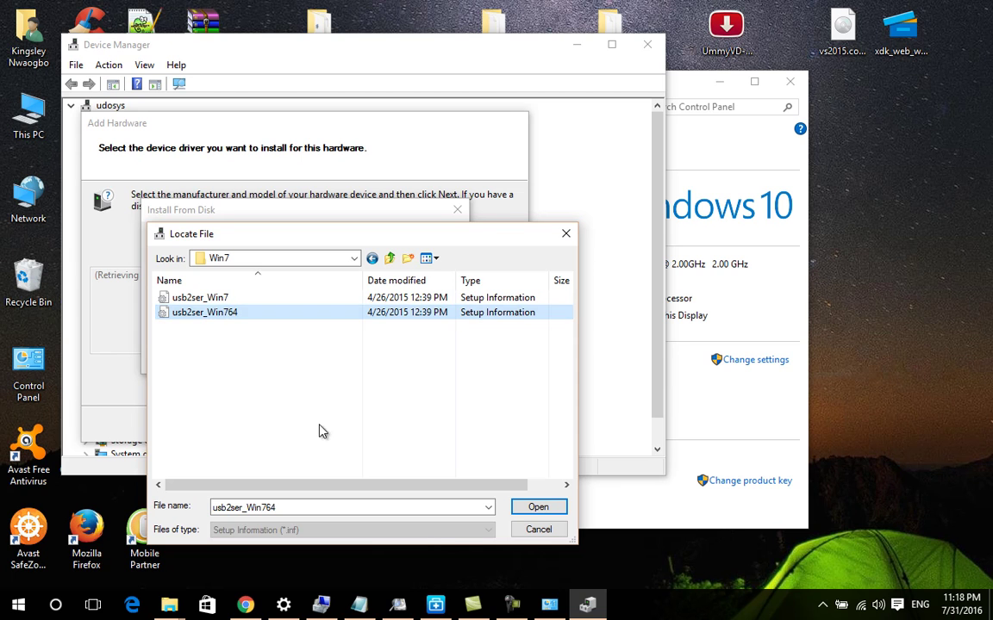
{"action": "left_click", "coordinate": [528, 508]}
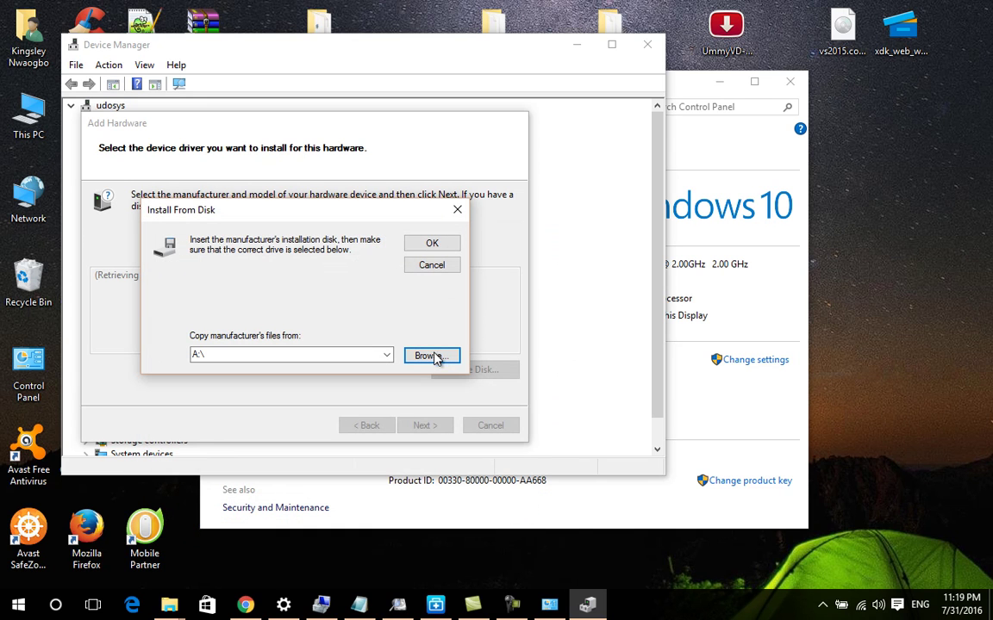
- Choose usb2ser_Win764 in the Win7 driver folder as the source of the manufacturer's files
{"action": "left_click", "coordinate": [443, 247]}
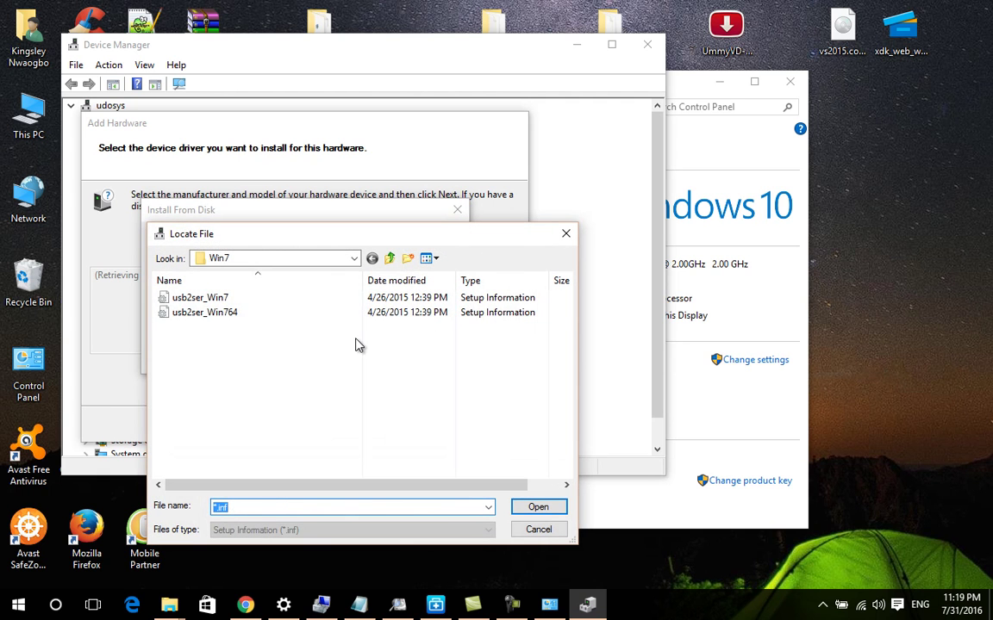
{"action": "left_click", "coordinate": [222, 312]}
{"action": "left_click", "coordinate": [515, 507]}
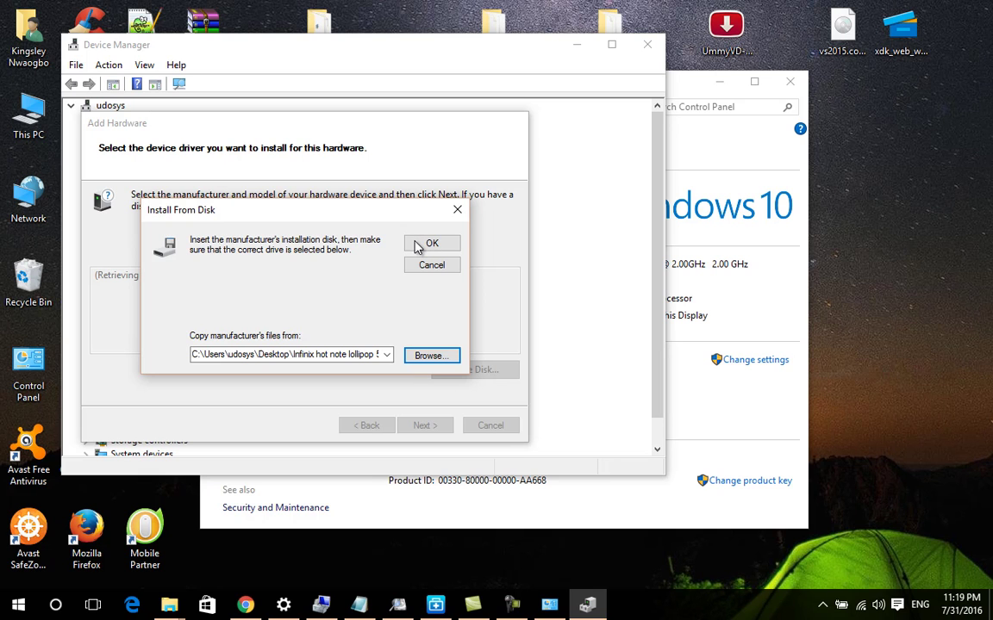
- Load the driver models from the chosen disk location, then exit the Add Hardware wizard without installing one
{"action": "left_click", "coordinate": [418, 247]}
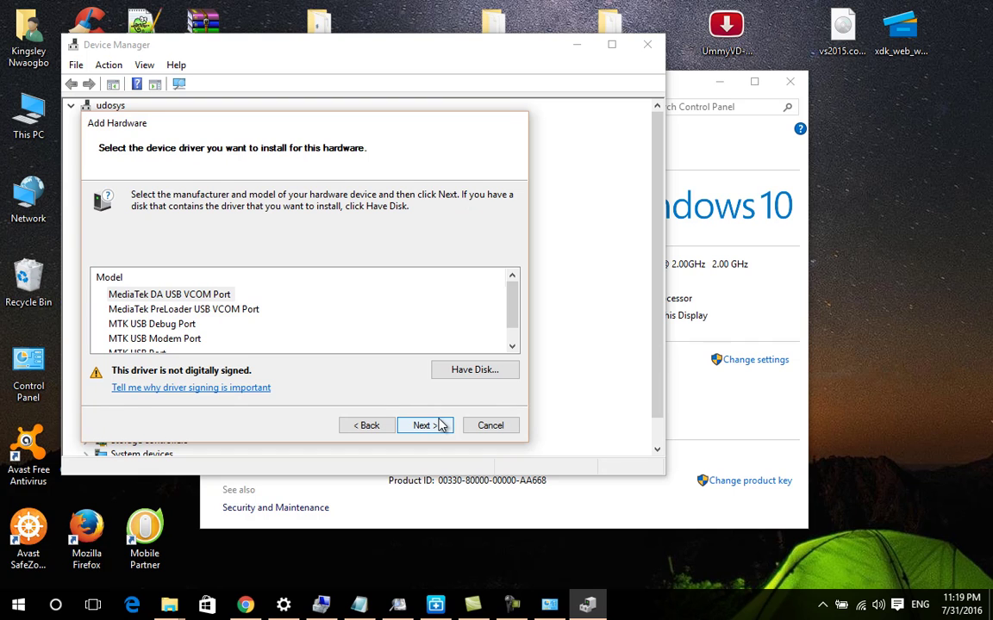
{"action": "left_click", "coordinate": [477, 425]}
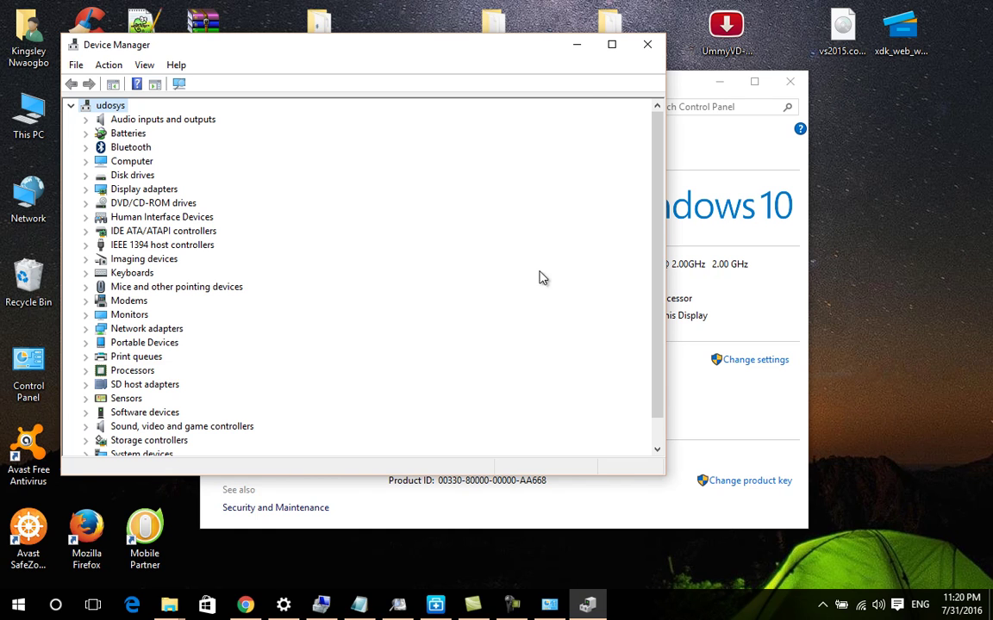
- Minimise the Device Manager and System windows, then launch flash_tool from SP_Flash_Tool_v5.1352.01 in the Infinix hot note lollipop 5.1 update folder
{"action": "left_click", "coordinate": [577, 47]}
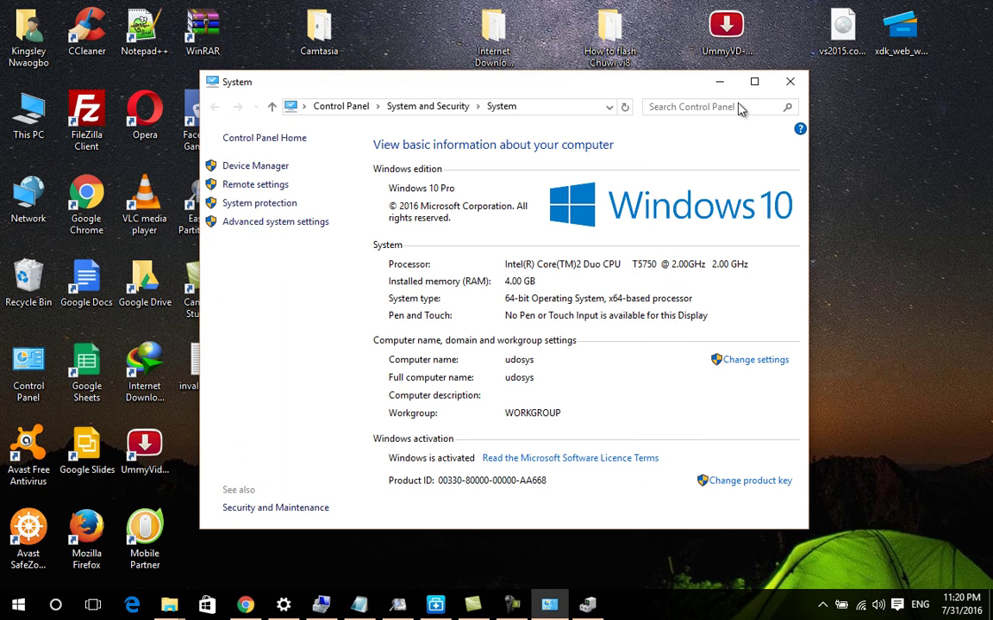
{"action": "left_click", "coordinate": [719, 82]}
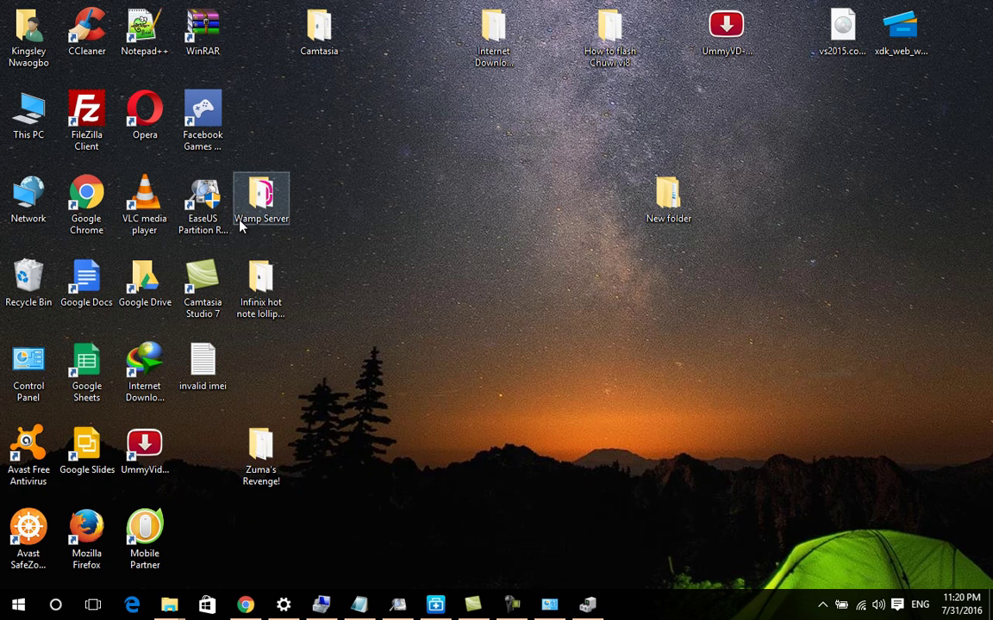
{"action": "double_click", "coordinate": [261, 297]}
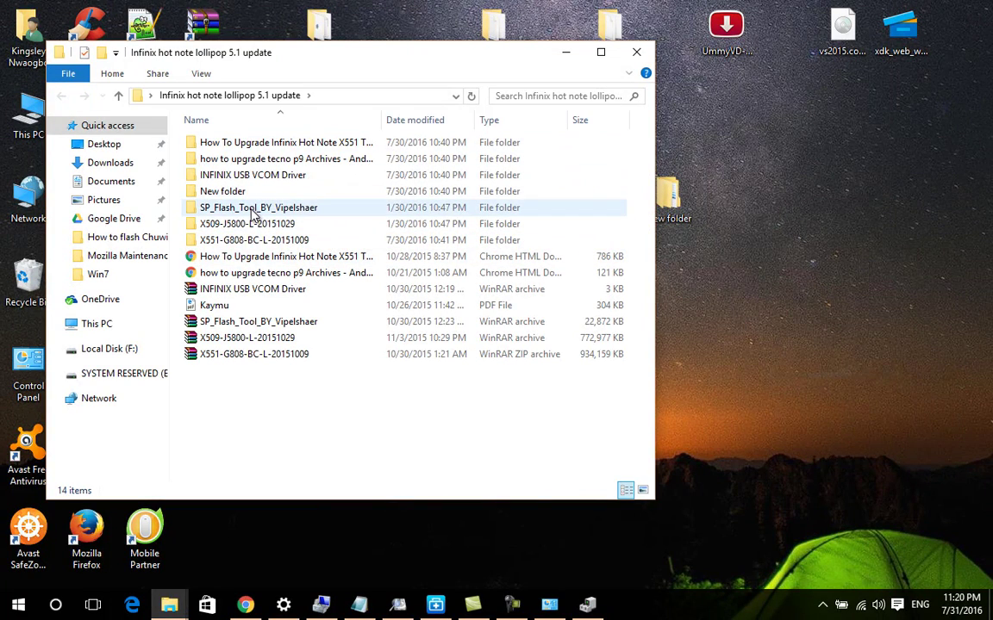
{"action": "double_click", "coordinate": [255, 214]}
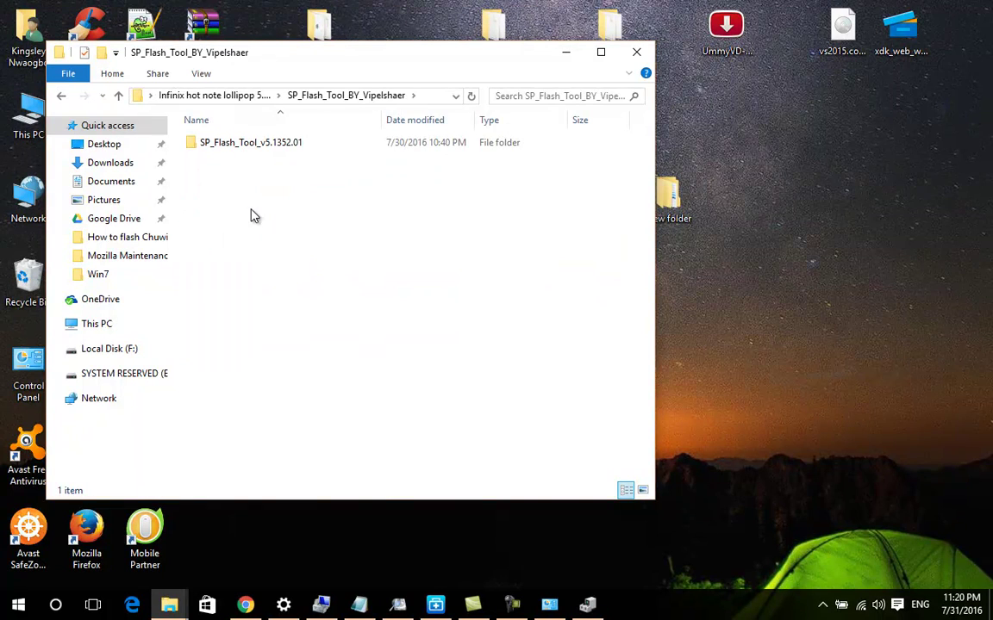
{"action": "double_click", "coordinate": [261, 146]}
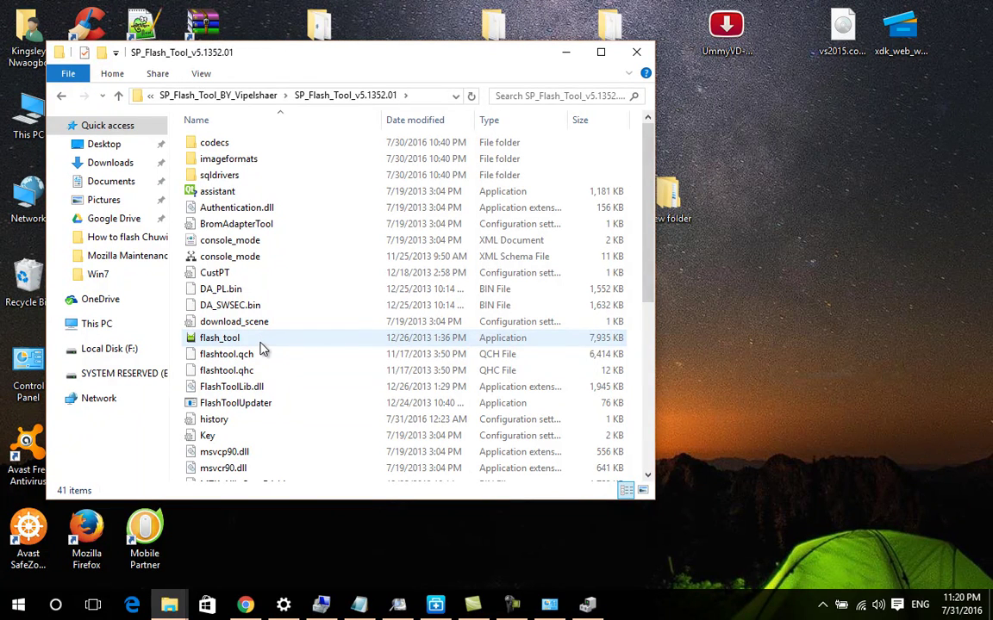
{"action": "double_click", "coordinate": [260, 341]}
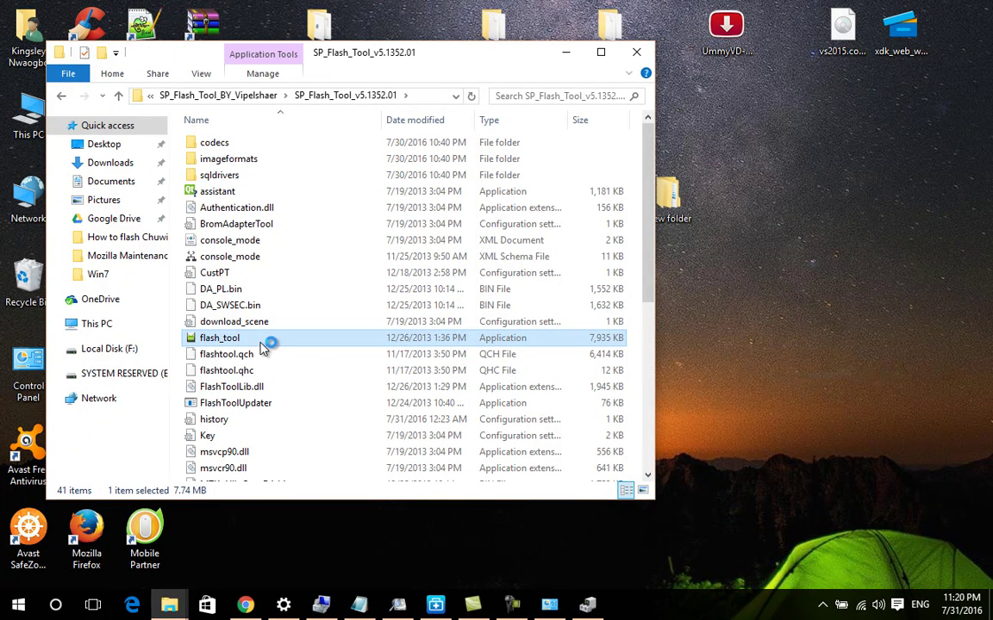
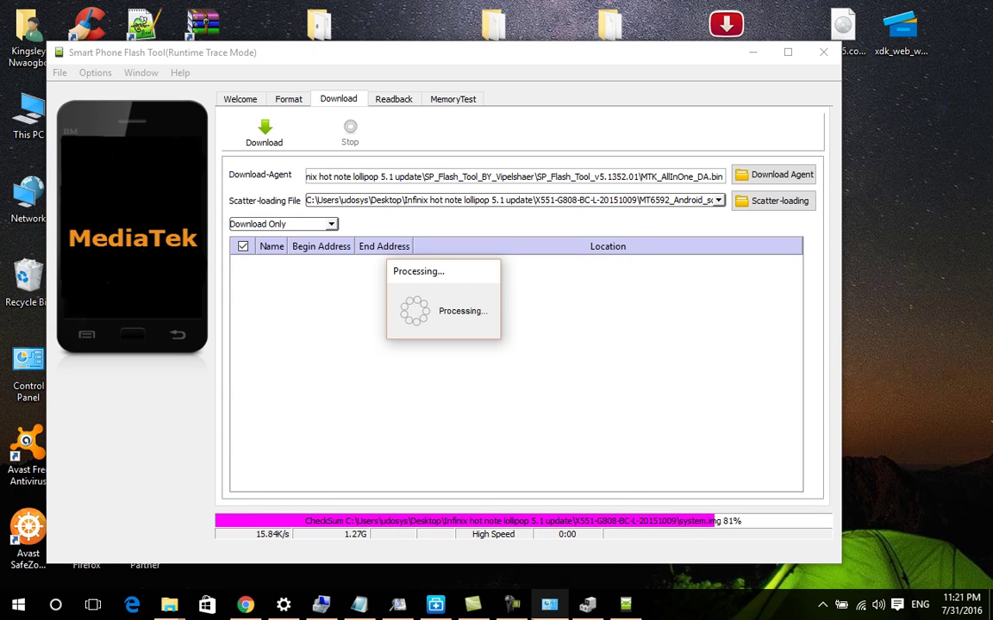
{"action": "mouse_move", "coordinate": [524, 612]}
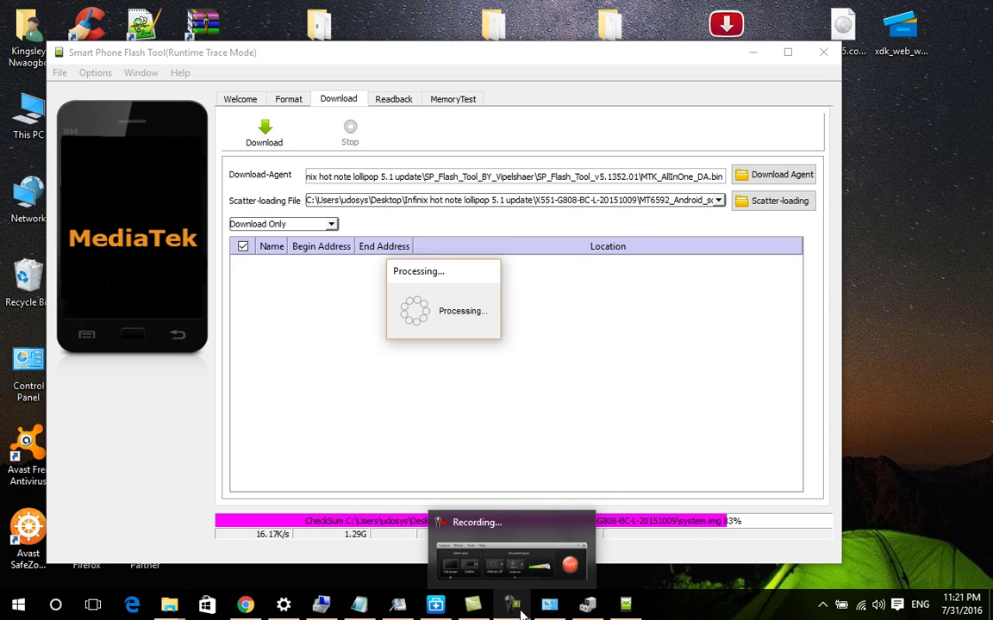
{"action": "left_click", "coordinate": [519, 610]}
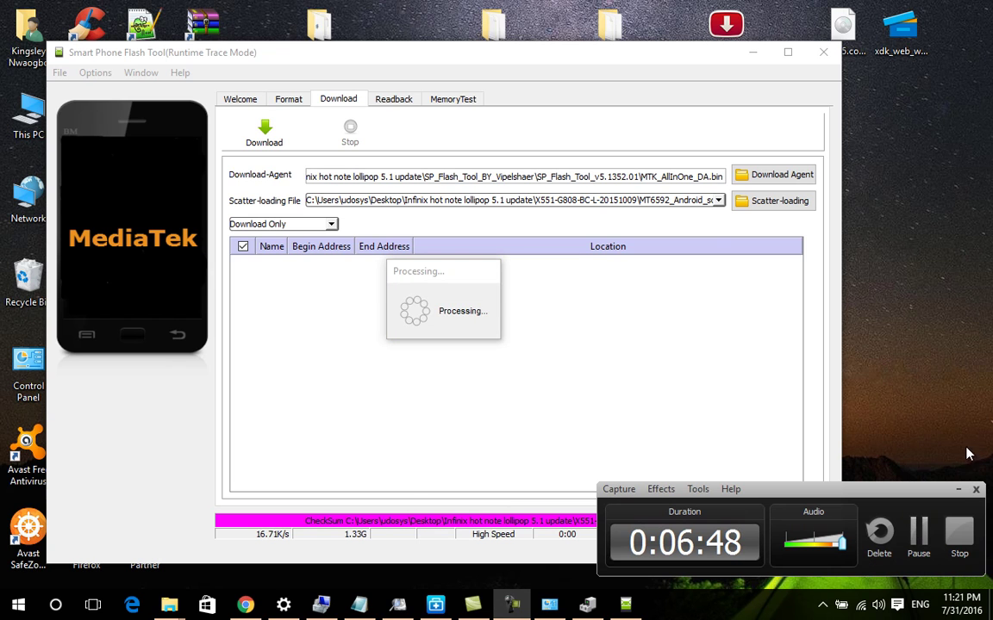
{"action": "left_click", "coordinate": [959, 491]}
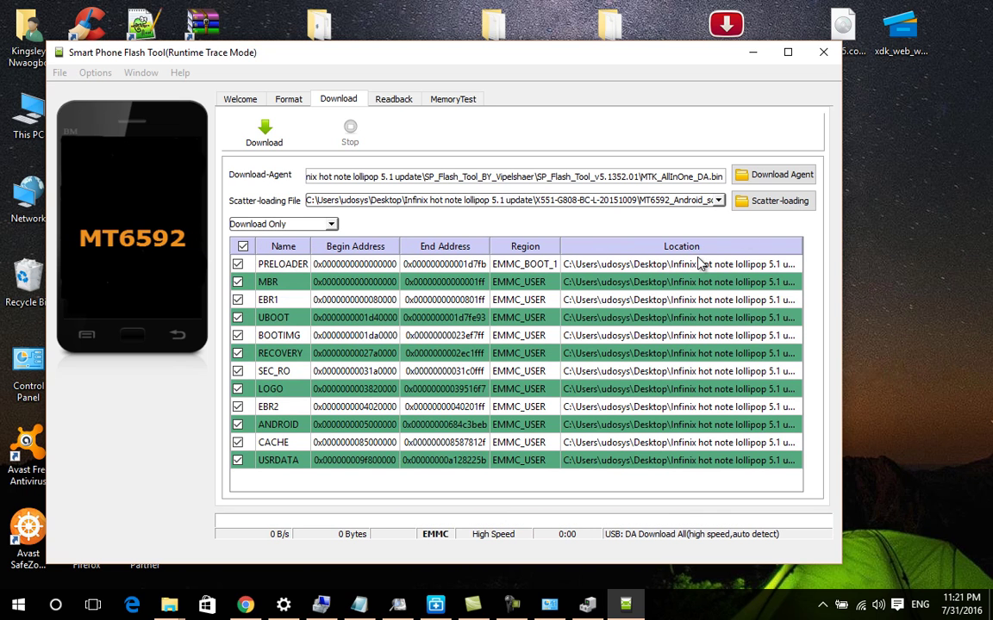
- Load MT6592_Android_scatter from the X551-G808-BC-L-20151009 folder as the scatter-loading file
{"action": "left_click", "coordinate": [778, 203]}
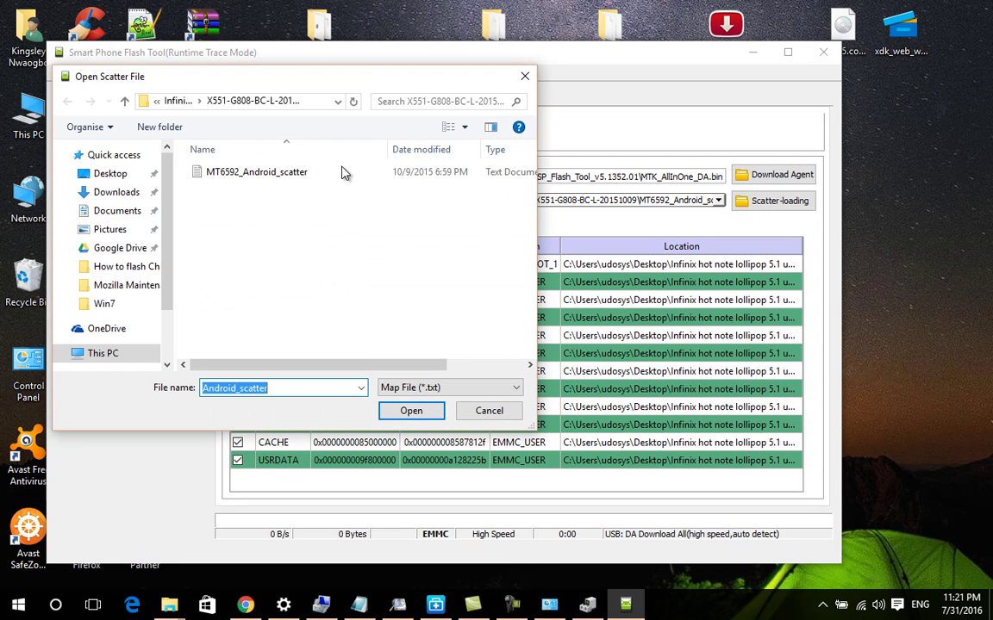
{"action": "left_click", "coordinate": [489, 410]}
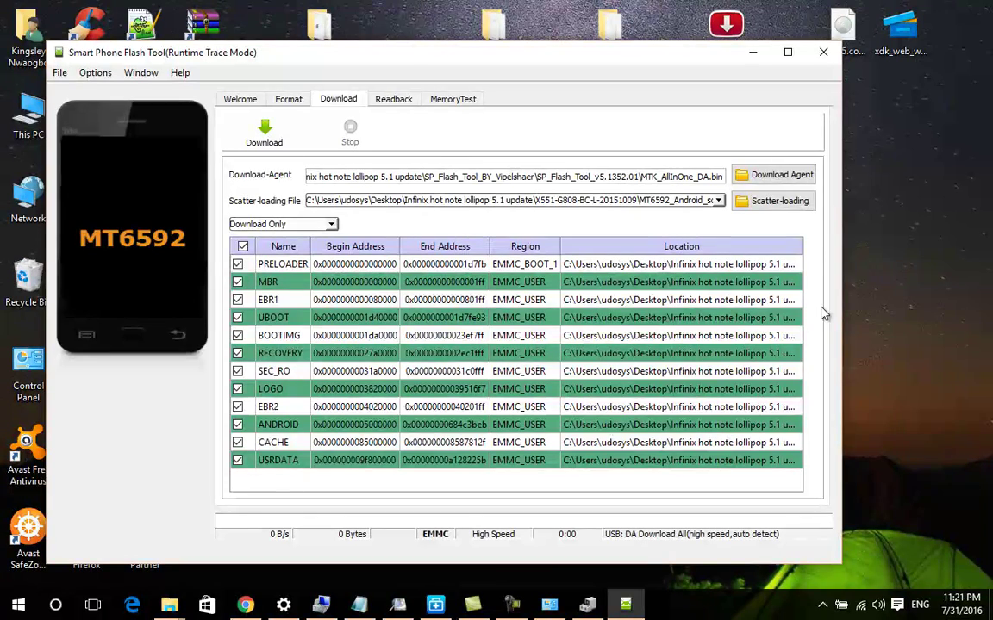
{"action": "left_click", "coordinate": [799, 206]}
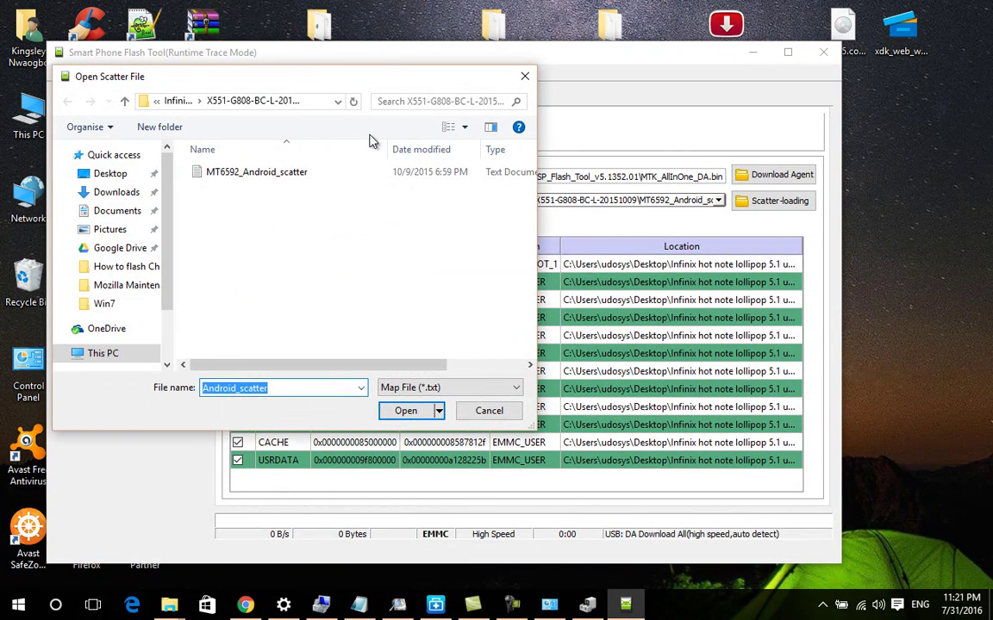
{"action": "left_click", "coordinate": [337, 101]}
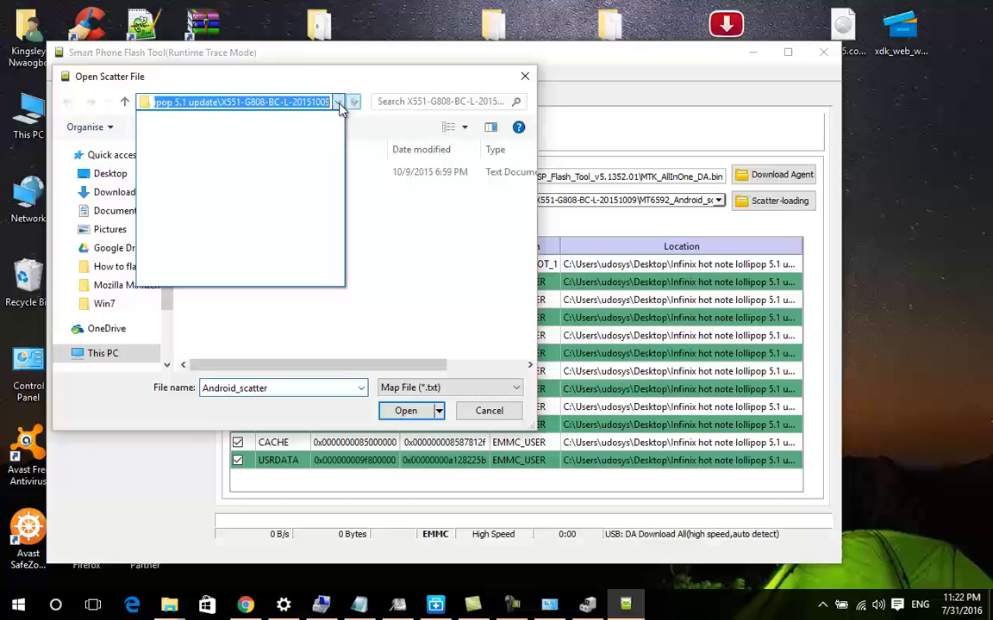
{"action": "left_click", "coordinate": [125, 103]}
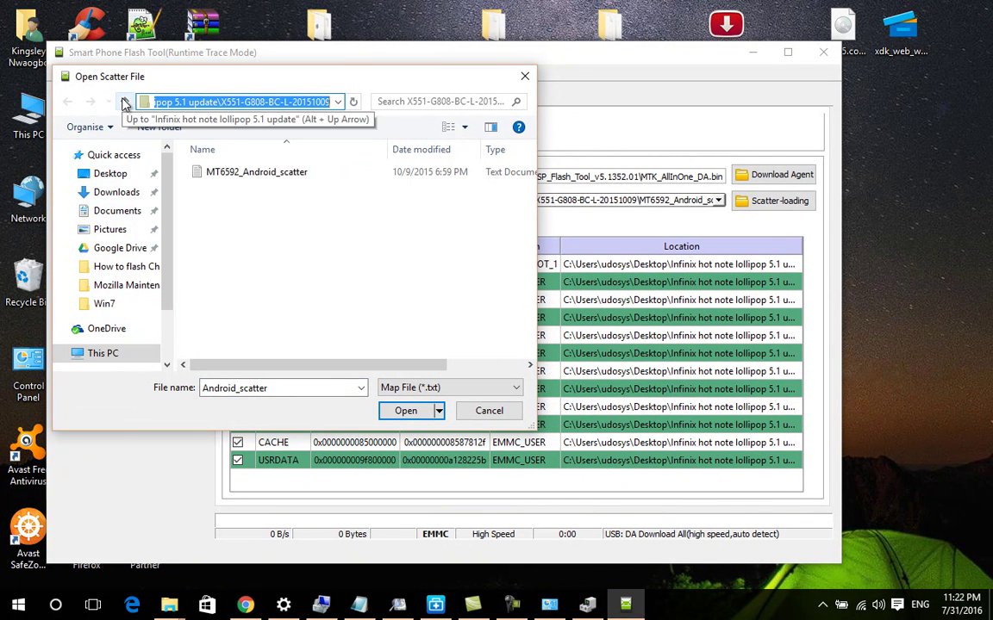
{"action": "left_click", "coordinate": [125, 103]}
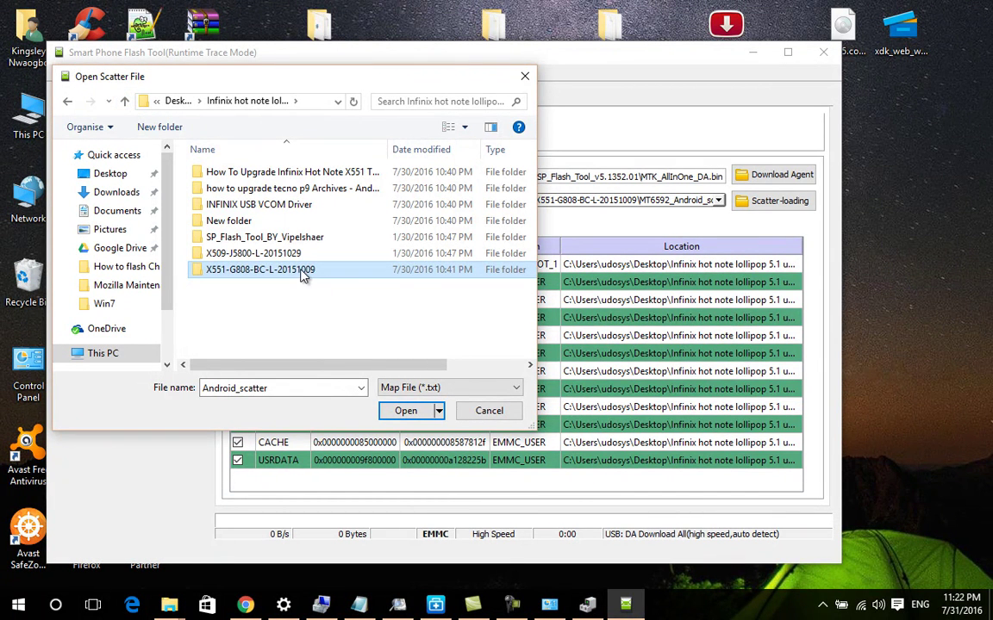
{"action": "double_click", "coordinate": [244, 272]}
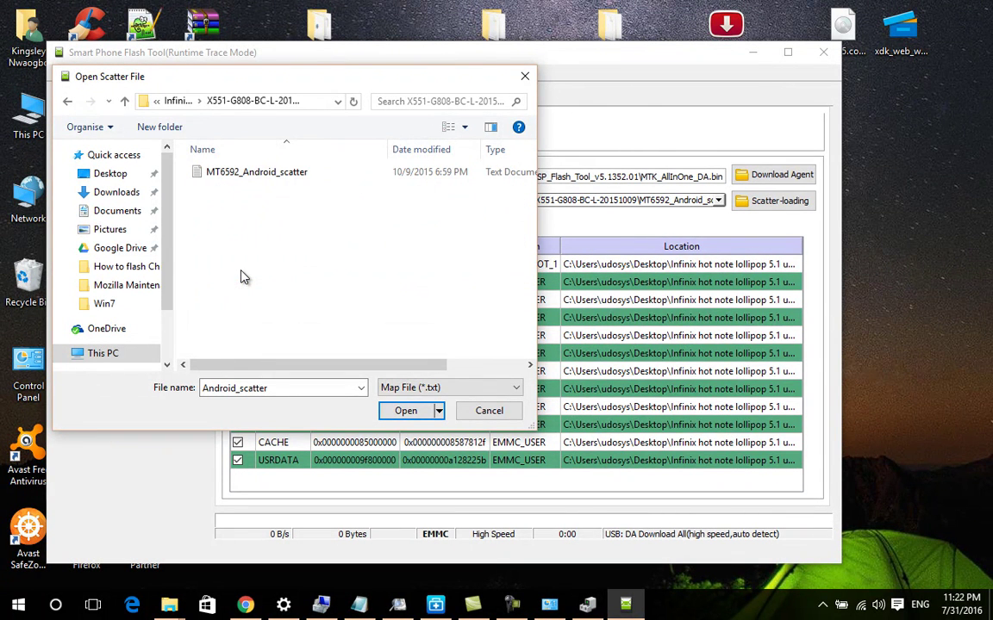
{"action": "left_click", "coordinate": [248, 174]}
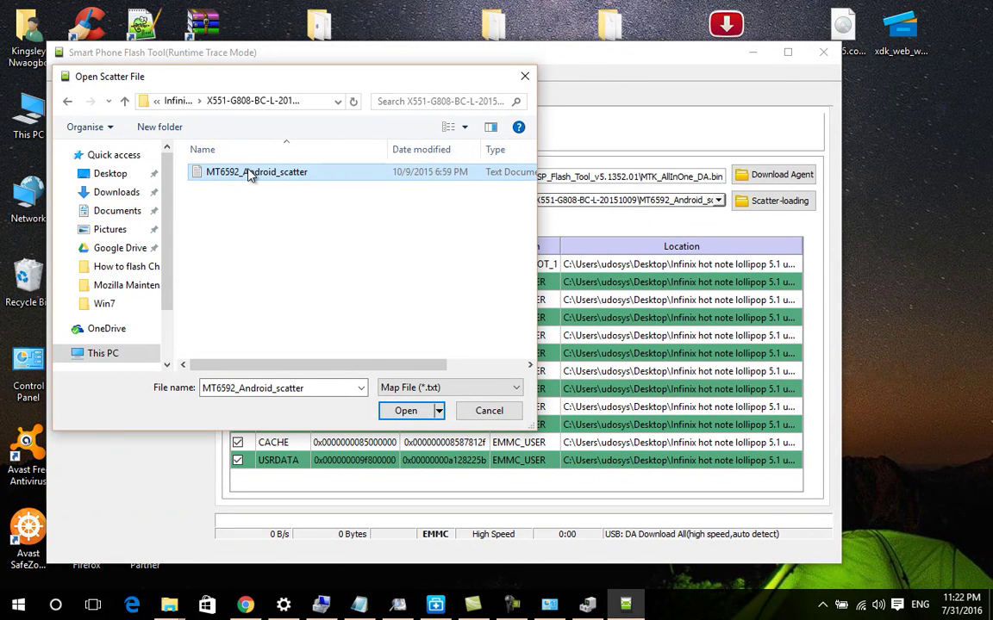
{"action": "left_click", "coordinate": [249, 174]}
{"action": "left_click", "coordinate": [401, 418]}
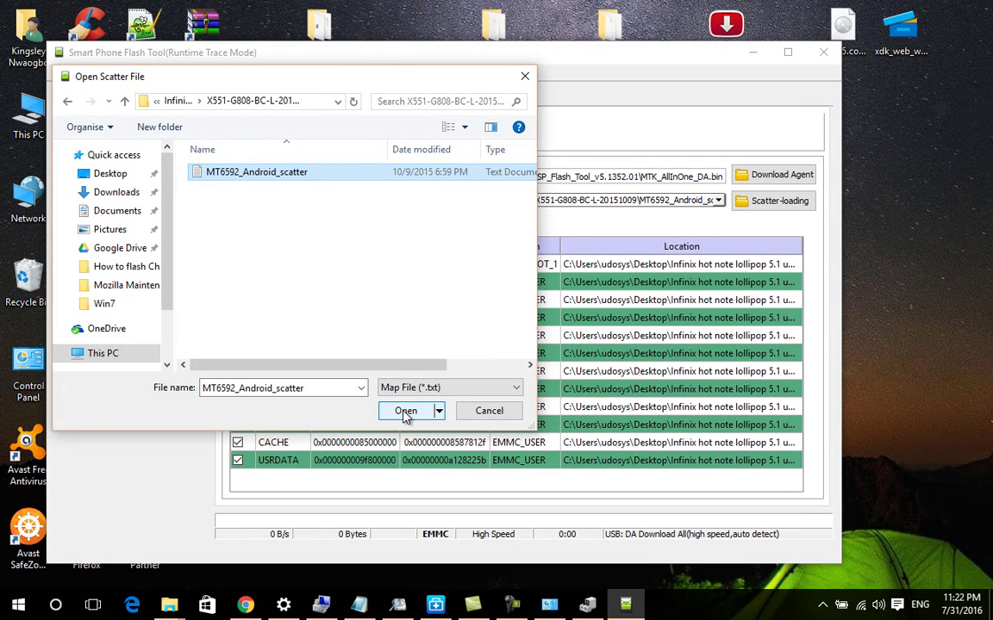
{"action": "left_click", "coordinate": [405, 412]}
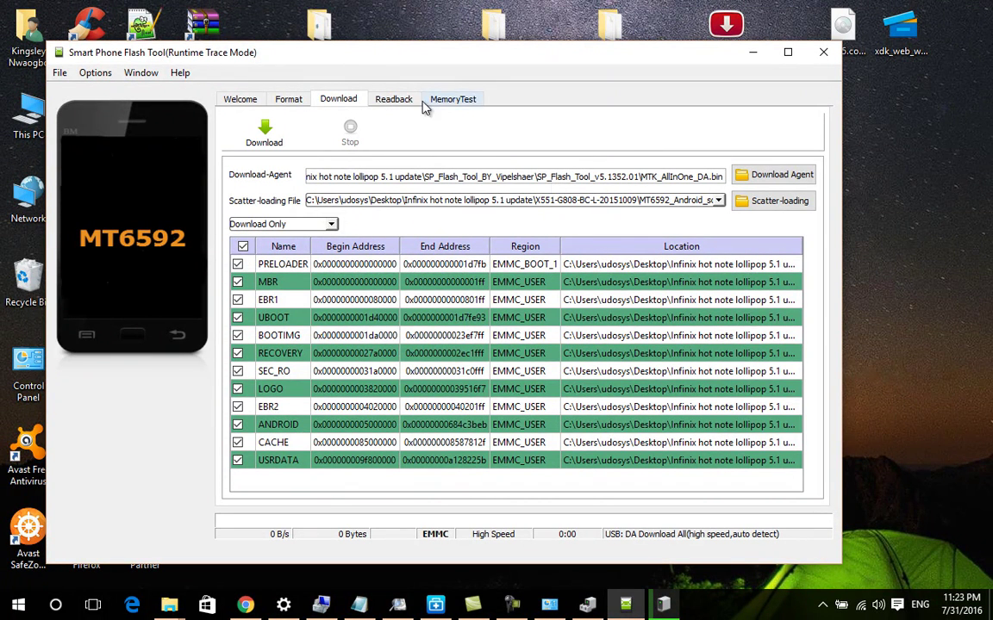
- Select the Download Only mode and start downloading the firmware to the phone with all listed partitions included
{"action": "left_click", "coordinate": [332, 225]}
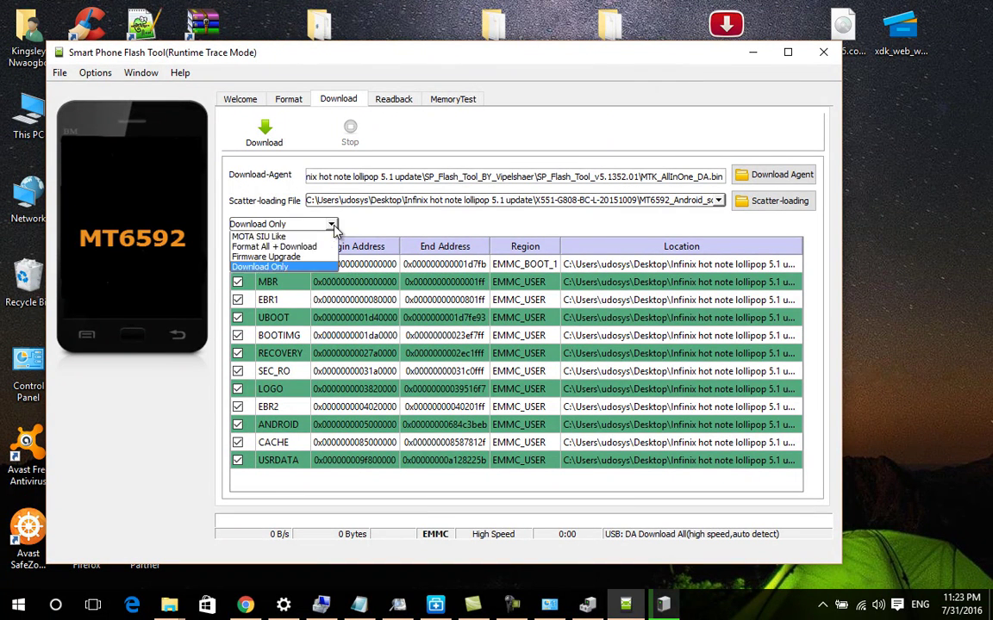
{"action": "left_click", "coordinate": [321, 267]}
{"action": "left_click", "coordinate": [266, 136]}
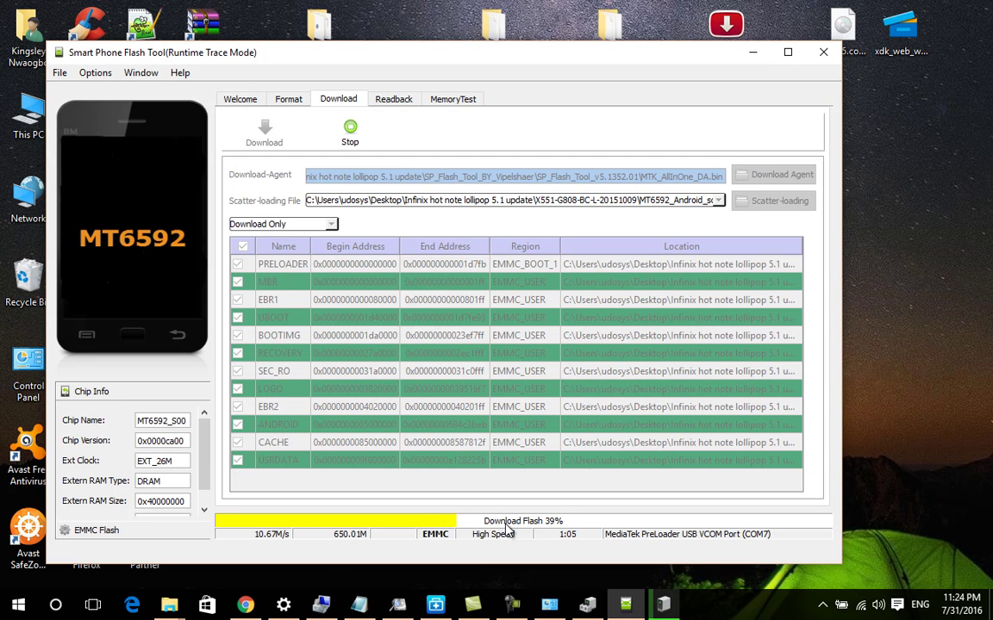
{"action": "left_click", "coordinate": [907, 143]}
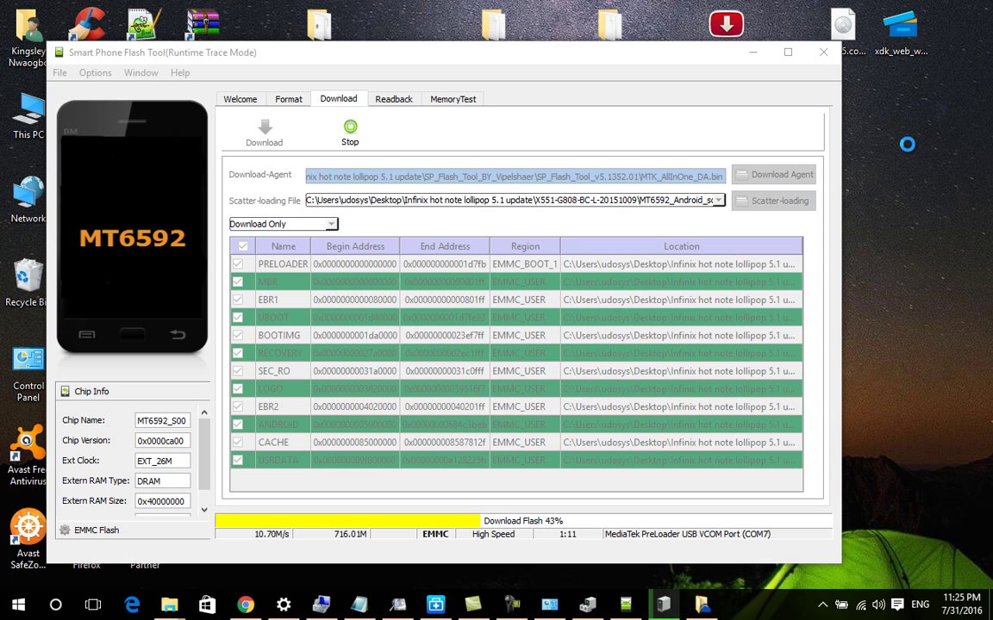
{"action": "right_click", "coordinate": [906, 147]}
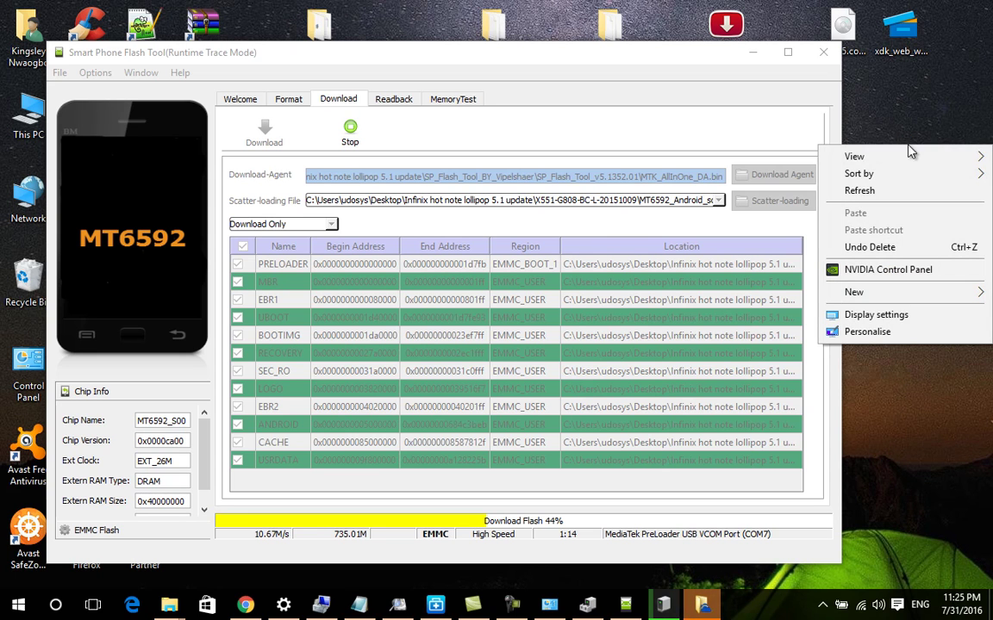
{"action": "left_click", "coordinate": [908, 115]}
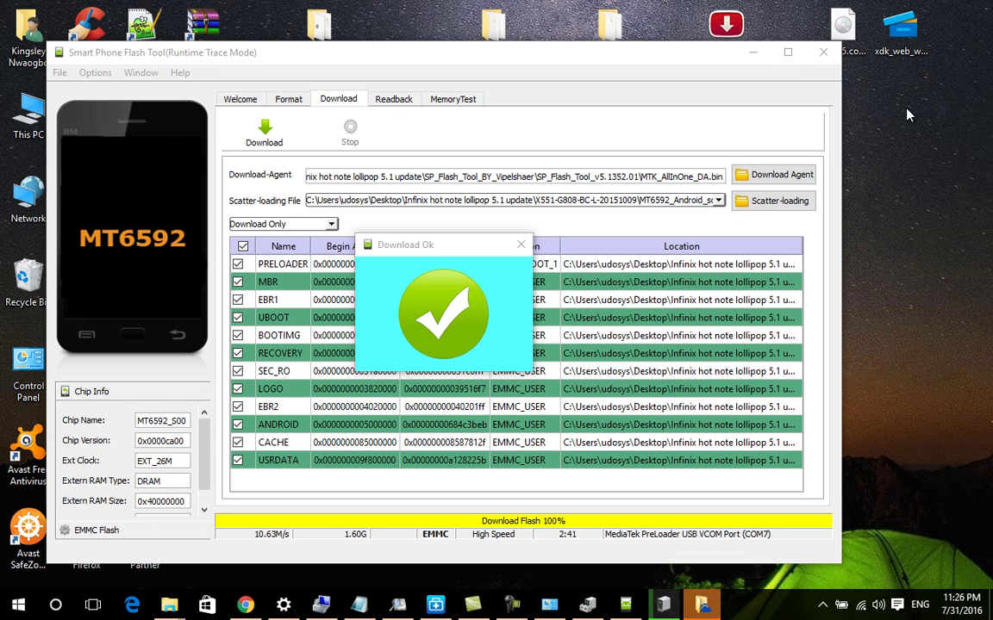
- Close the Download Ok window once the firmware flash has finished
{"action": "left_click", "coordinate": [522, 245]}
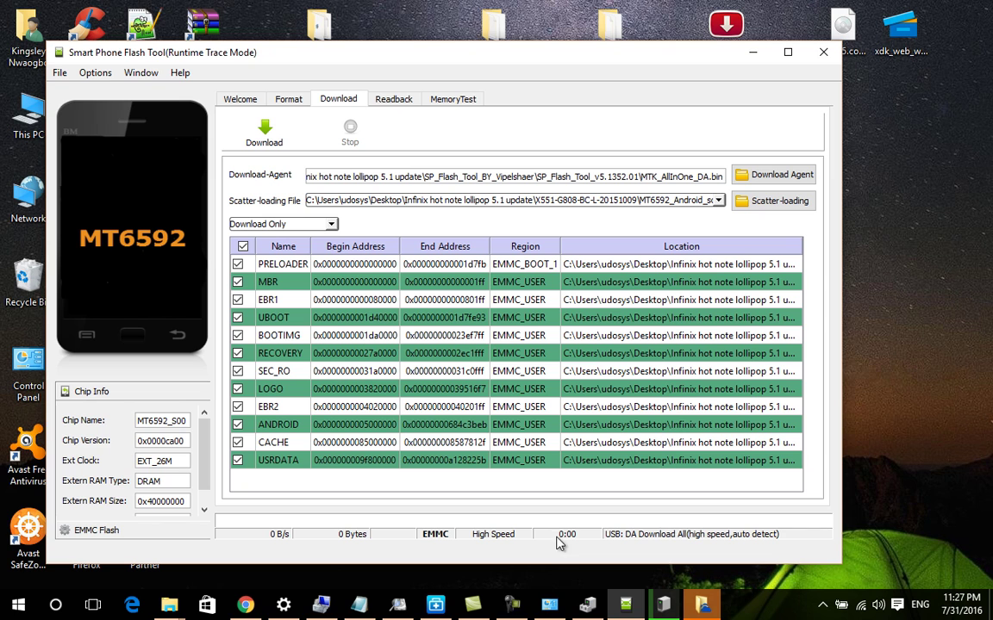
{"action": "left_click", "coordinate": [511, 606]}
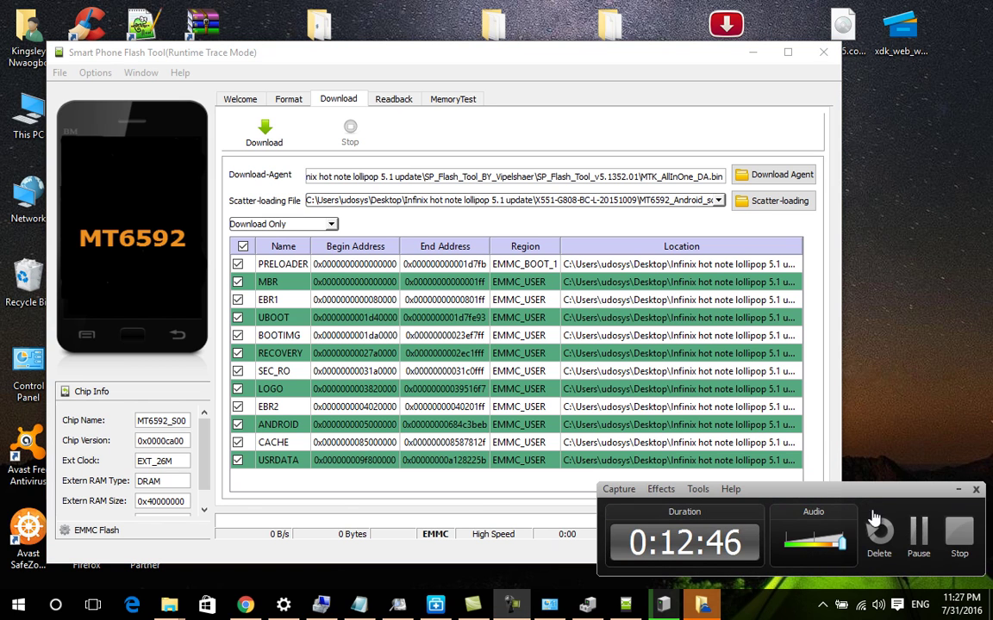